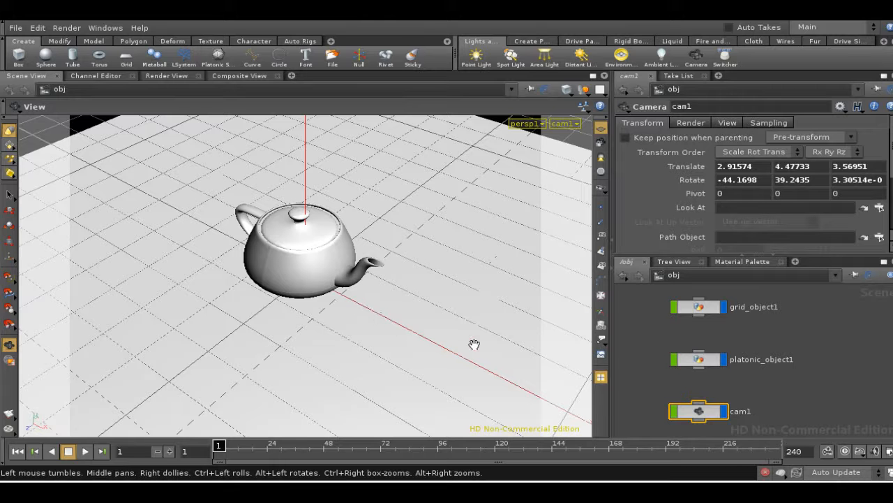
{"action": "left_click_drag", "start_coordinate": [409, 328], "coordinate": [385, 281]}
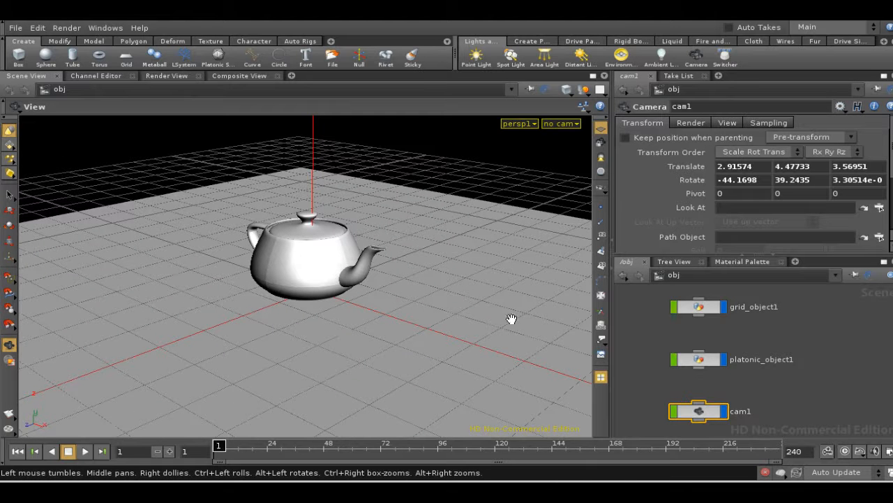
{"action": "key", "text": "Tab"}
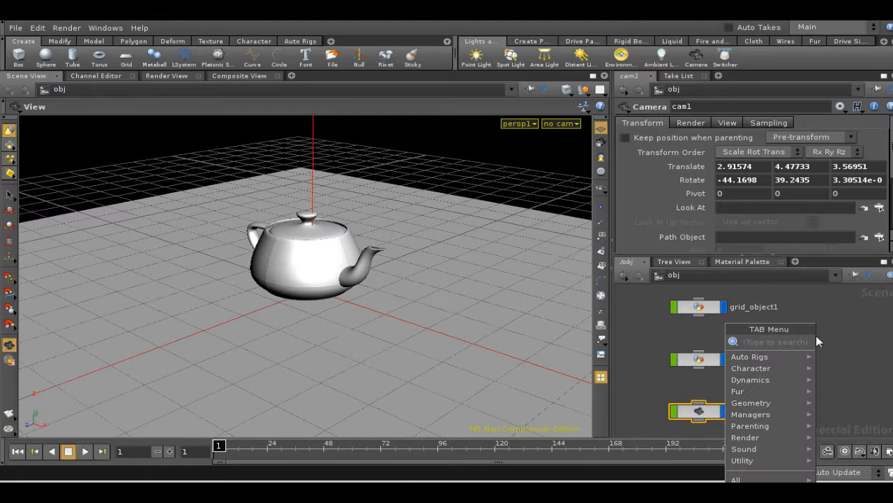
{"action": "type", "text": "Null"}
{"action": "mouse_move", "coordinate": [806, 437]}
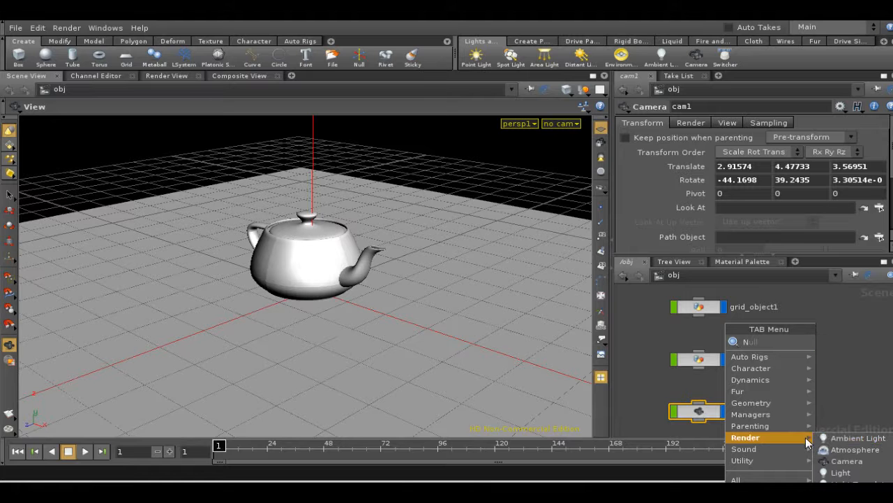
Add an environment light to the scene and enable Use Area Map in its area light options
{"action": "left_click", "coordinate": [622, 56]}
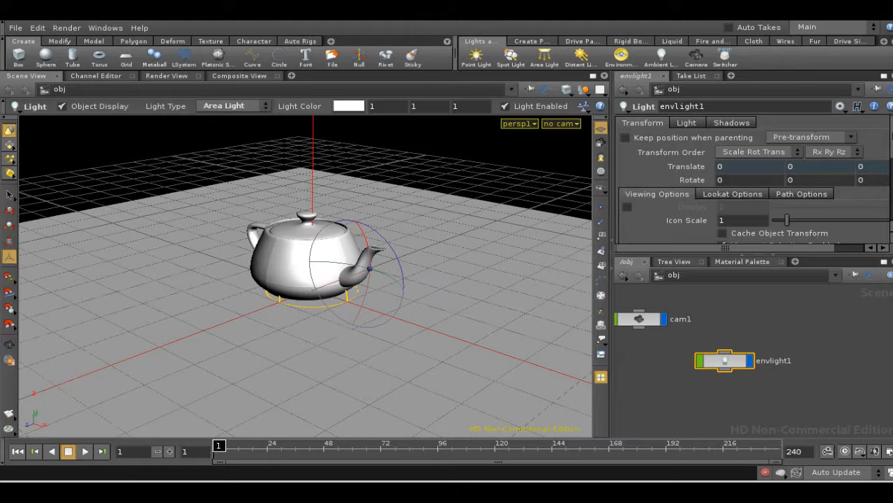
{"action": "left_click", "coordinate": [681, 122]}
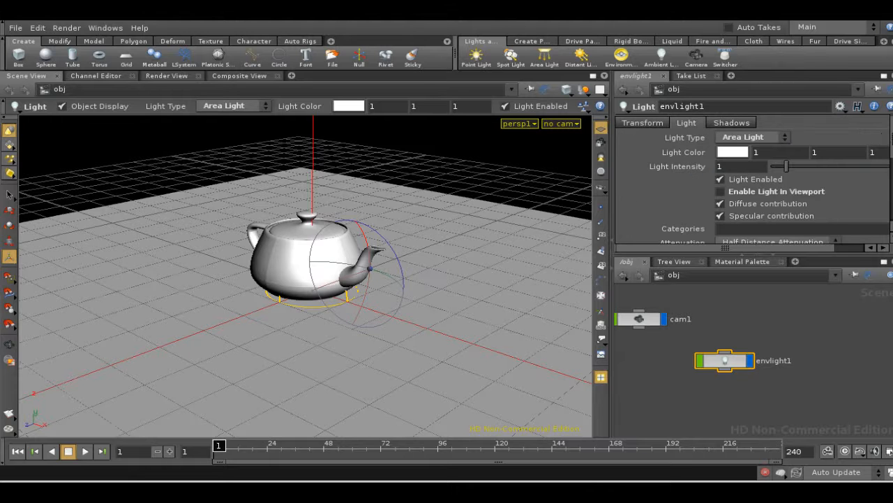
{"action": "scroll", "coordinate": [884, 145], "scroll_direction": "down", "scroll_amount": 3}
{"action": "scroll", "coordinate": [809, 189], "scroll_direction": "down", "scroll_amount": 2}
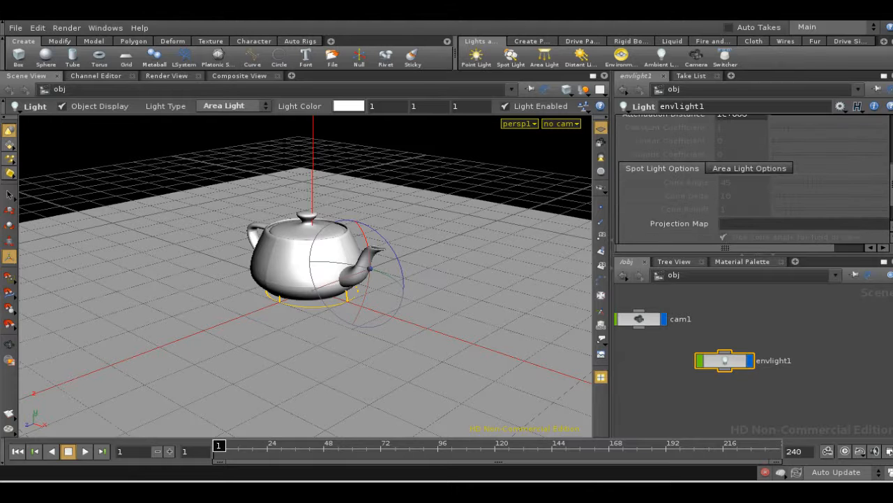
{"action": "left_click", "coordinate": [778, 168]}
{"action": "scroll", "coordinate": [739, 209], "scroll_direction": "down", "scroll_amount": 2}
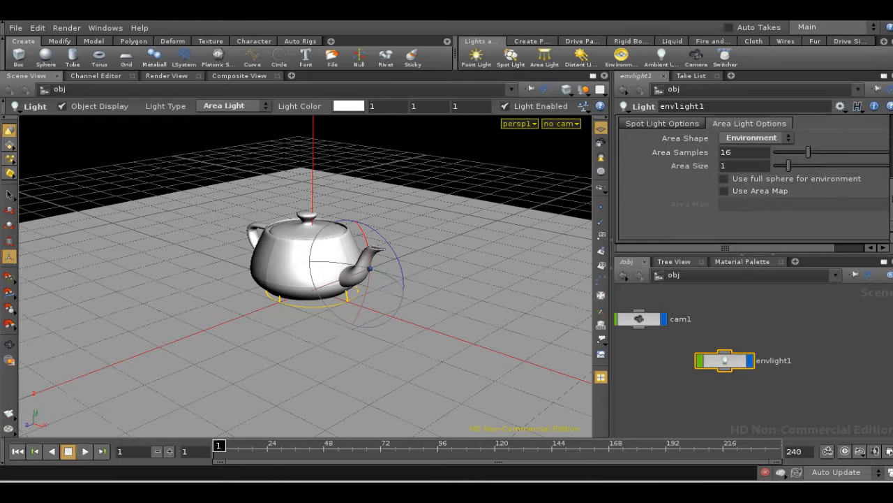
{"action": "left_click", "coordinate": [731, 191]}
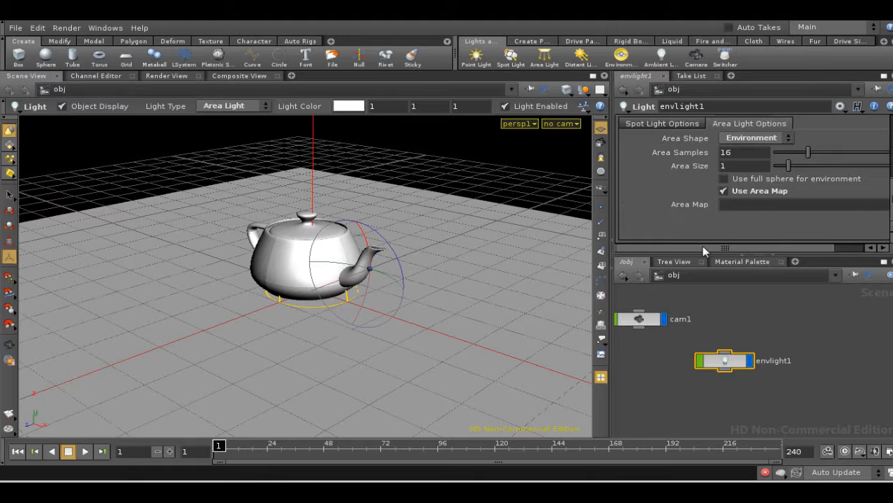
Set the environment light's area map to DOSCH_SKIESV2_01SN_lowres.rat from the $HFS/houdini/pic/ folder
{"action": "left_click_drag", "start_coordinate": [702, 245], "coordinate": [764, 243]}
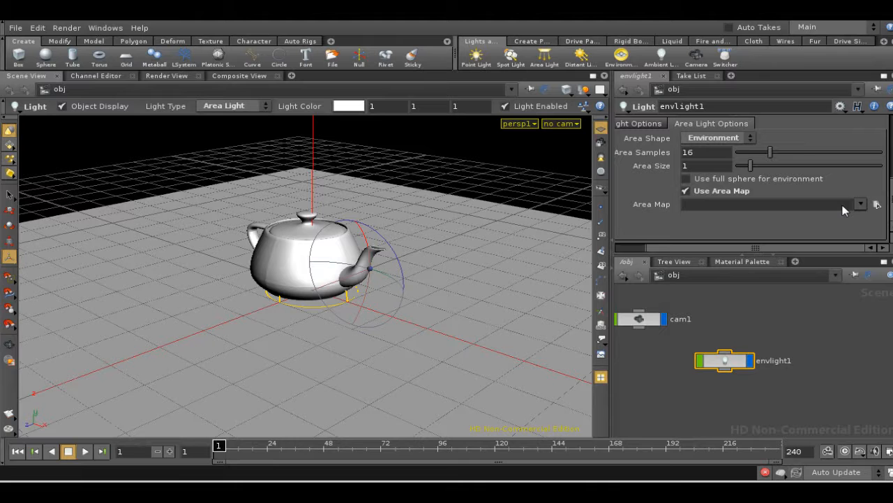
{"action": "left_click", "coordinate": [878, 204]}
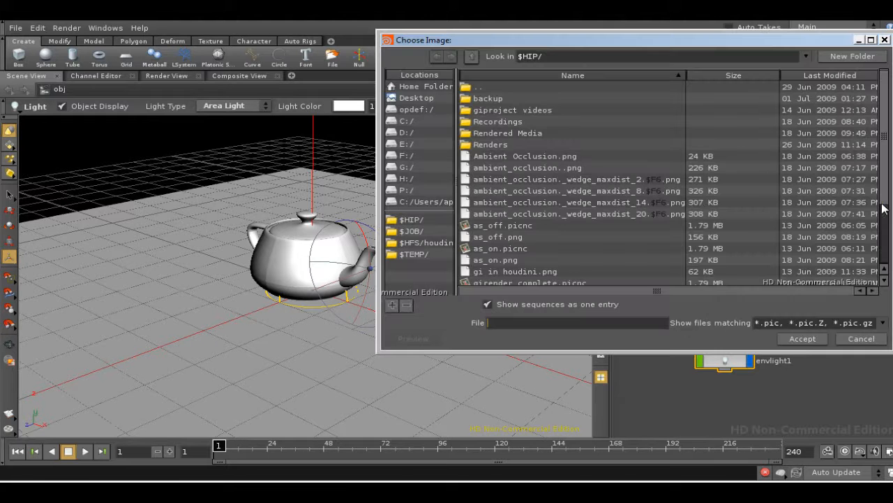
{"action": "left_click", "coordinate": [413, 244]}
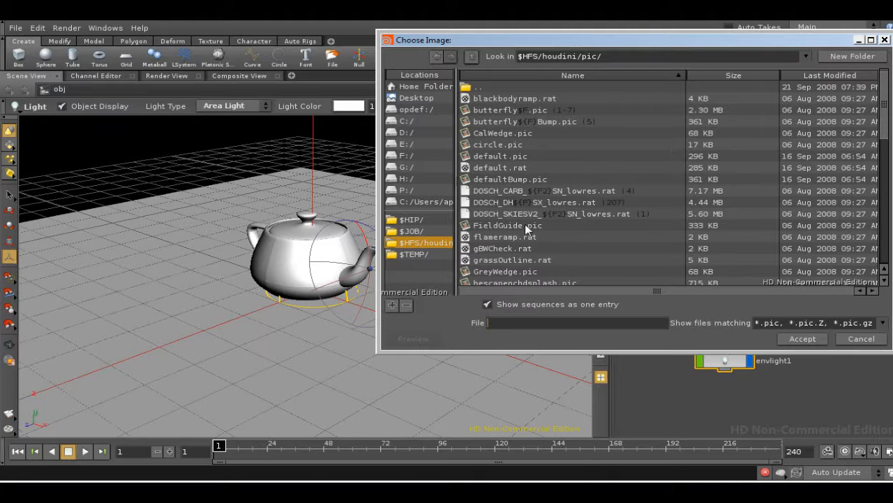
{"action": "left_click", "coordinate": [487, 303]}
{"action": "left_click_drag", "start_coordinate": [888, 122], "coordinate": [889, 162]}
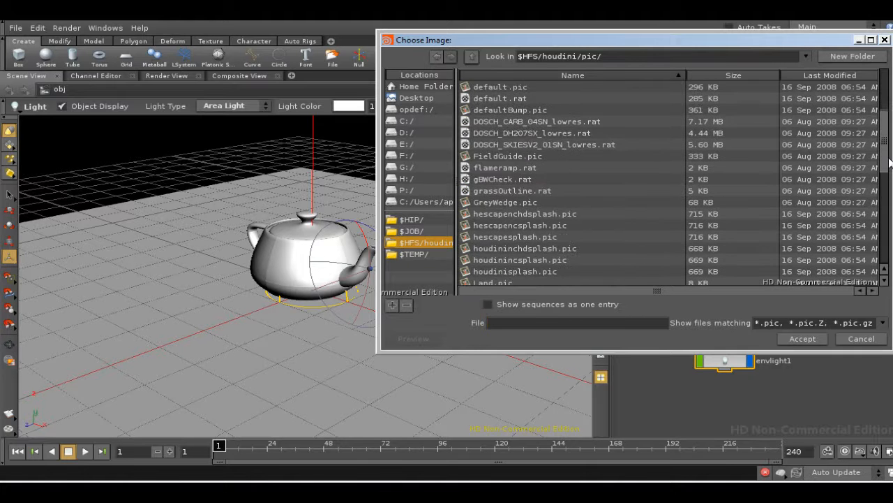
{"action": "left_click", "coordinate": [543, 145]}
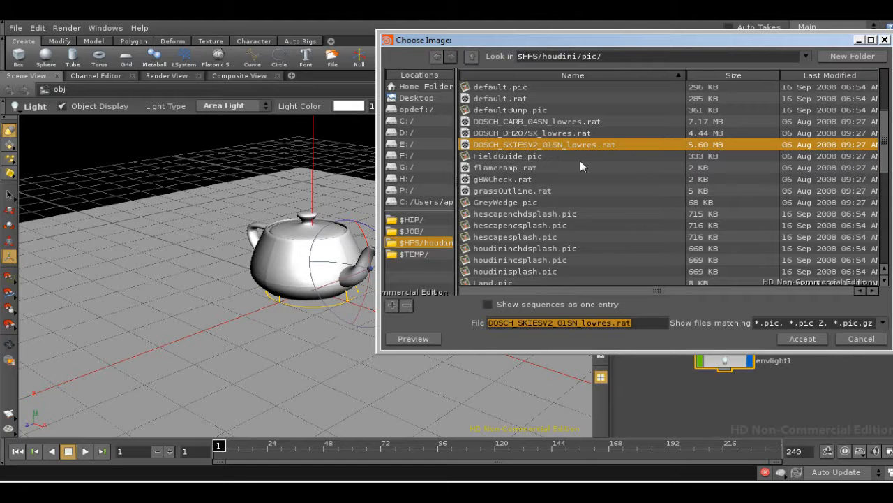
{"action": "left_click", "coordinate": [789, 341]}
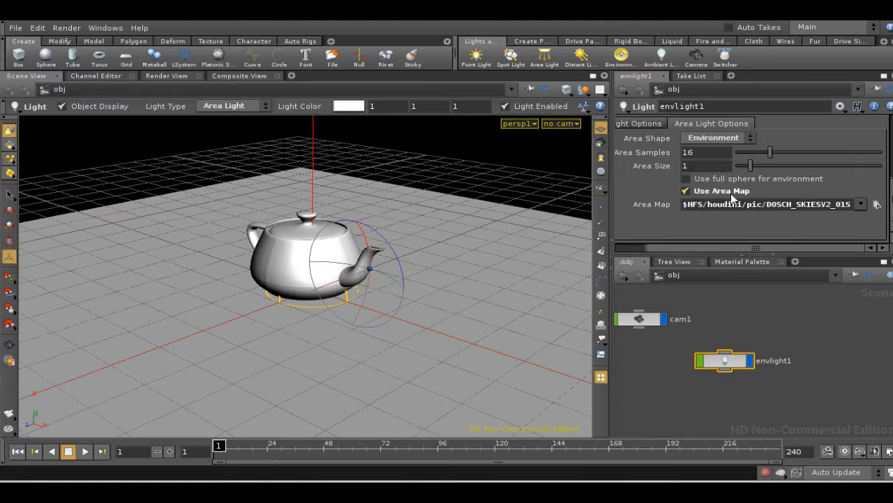
Create a Mantra node in the out network and render the teapot scene with it
{"action": "left_click", "coordinate": [718, 276]}
{"action": "left_click", "coordinate": [726, 327]}
{"action": "key", "text": "Tab"}
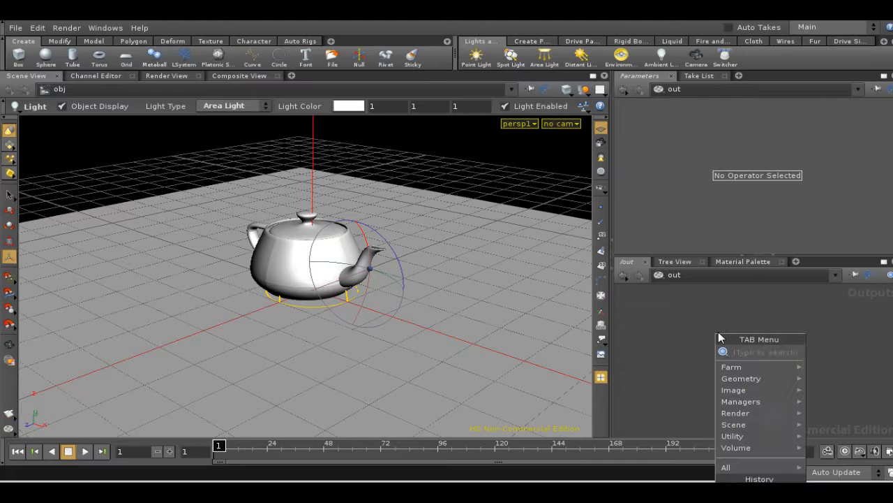
{"action": "type", "text": "Man"}
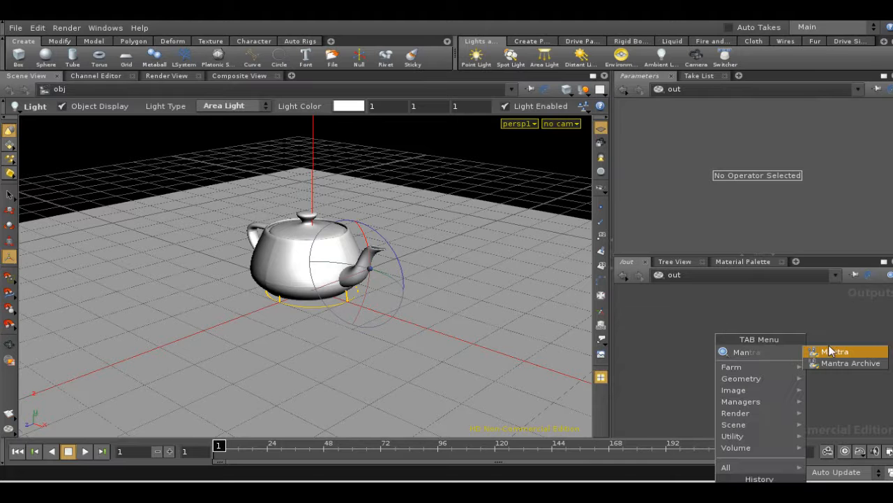
{"action": "left_click", "coordinate": [833, 352]}
{"action": "left_click", "coordinate": [752, 331]}
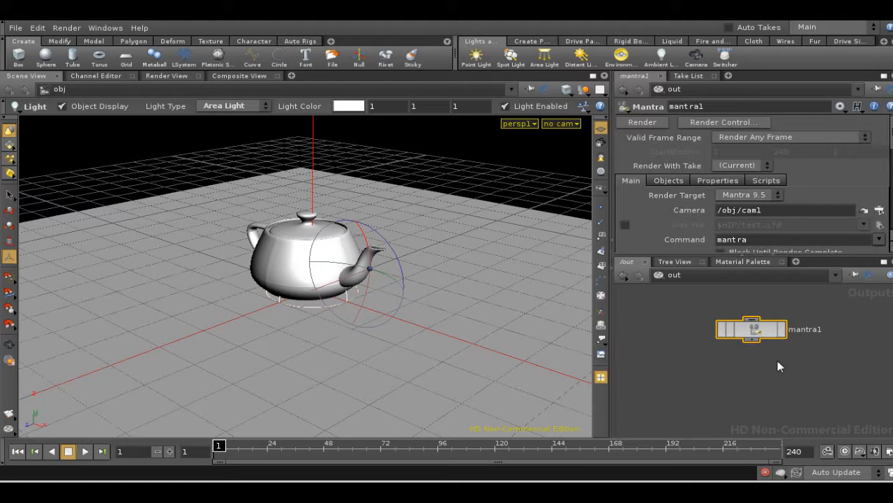
{"action": "left_click", "coordinate": [781, 331]}
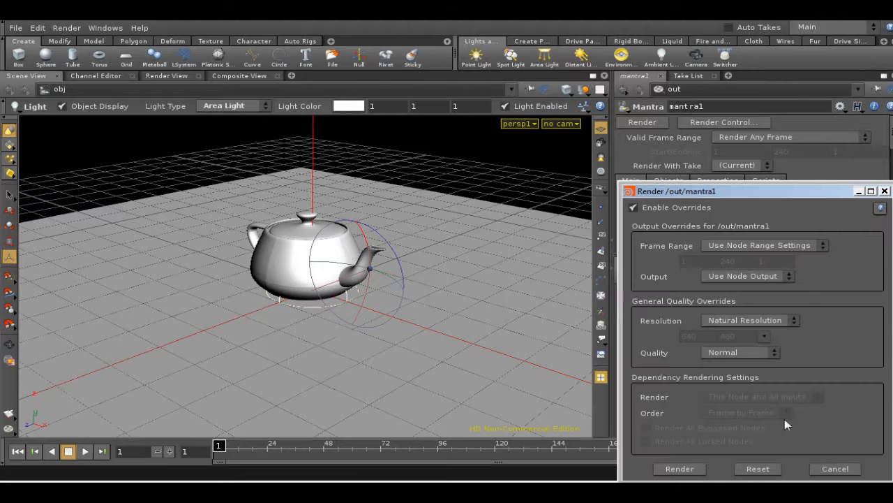
{"action": "left_click", "coordinate": [680, 469]}
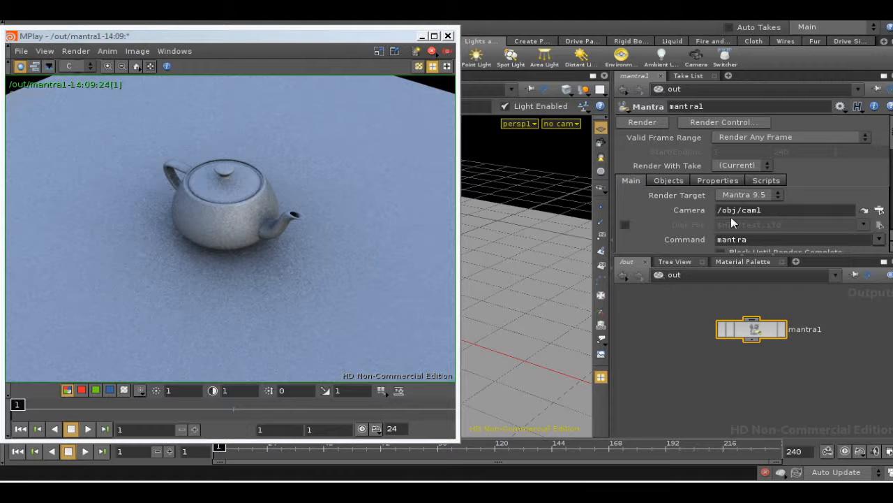
Examine the Mantra node's sampling properties, including pixel samples and ray variance antialiasing
{"action": "left_click", "coordinate": [717, 179]}
{"action": "left_click", "coordinate": [740, 207]}
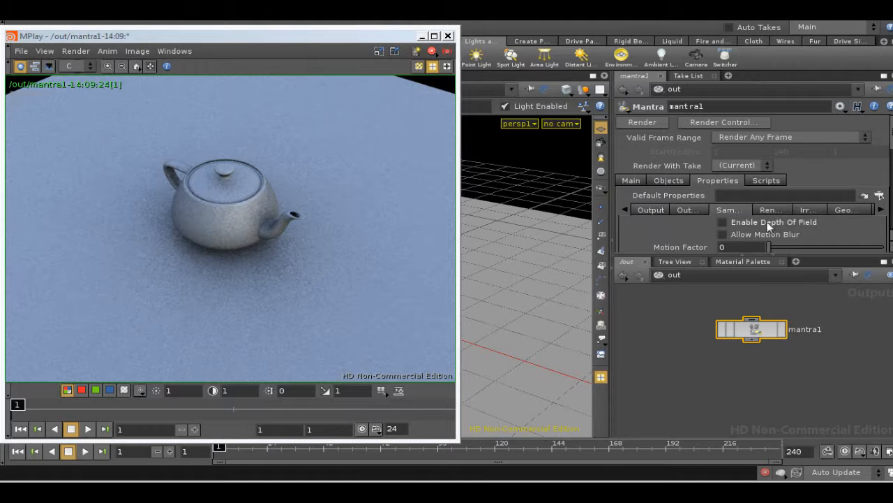
{"action": "scroll", "coordinate": [750, 183], "scroll_direction": "down", "scroll_amount": 5}
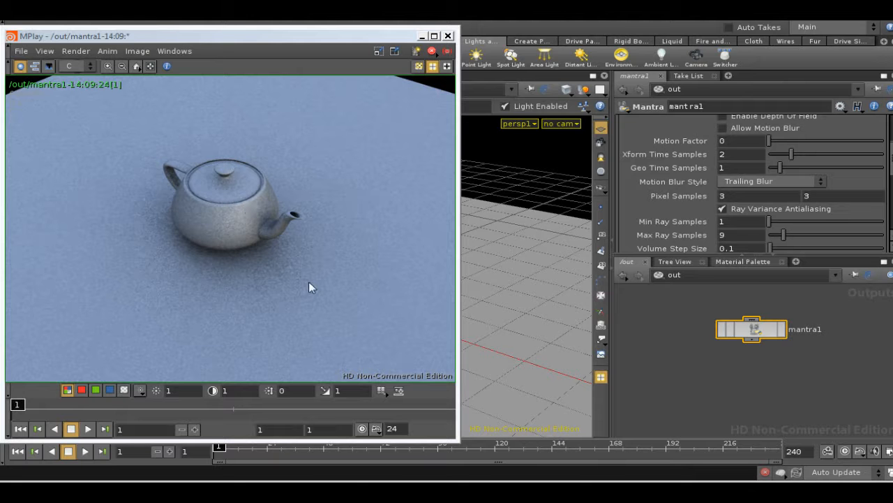
Open MPlay's dialog for loading disk files and turn off Always On Top for the render window covering it
{"action": "left_click_drag", "start_coordinate": [269, 41], "coordinate": [298, 49]}
{"action": "left_click", "coordinate": [68, 26]}
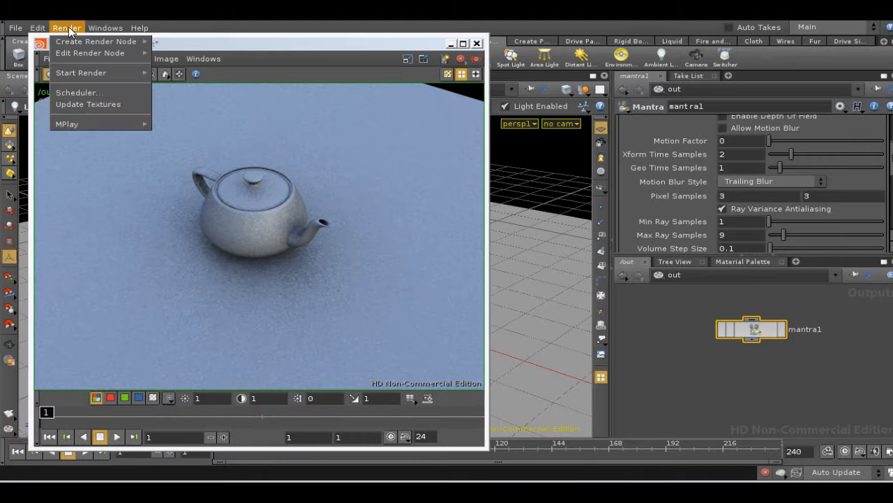
{"action": "mouse_move", "coordinate": [91, 123]}
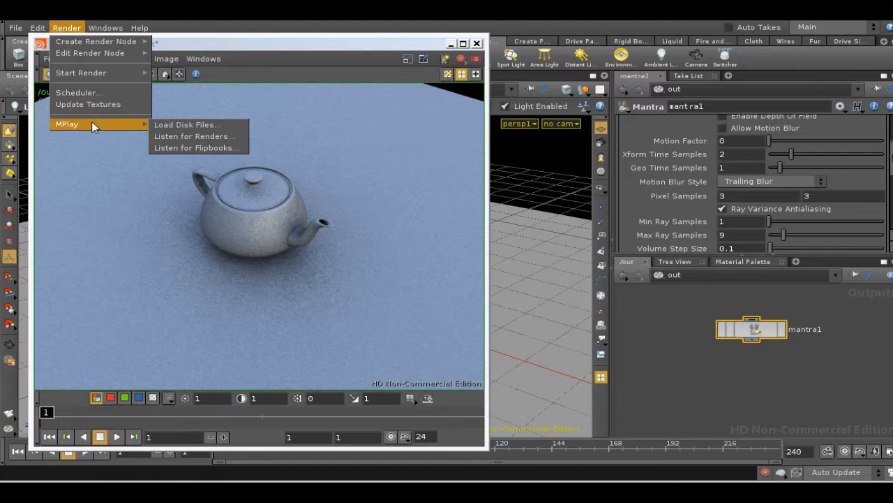
{"action": "left_click", "coordinate": [162, 127]}
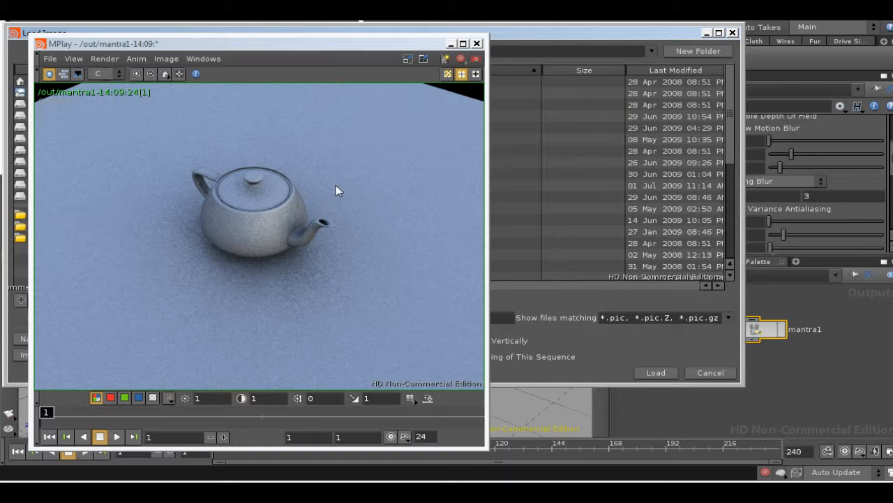
{"action": "right_click", "coordinate": [359, 44]}
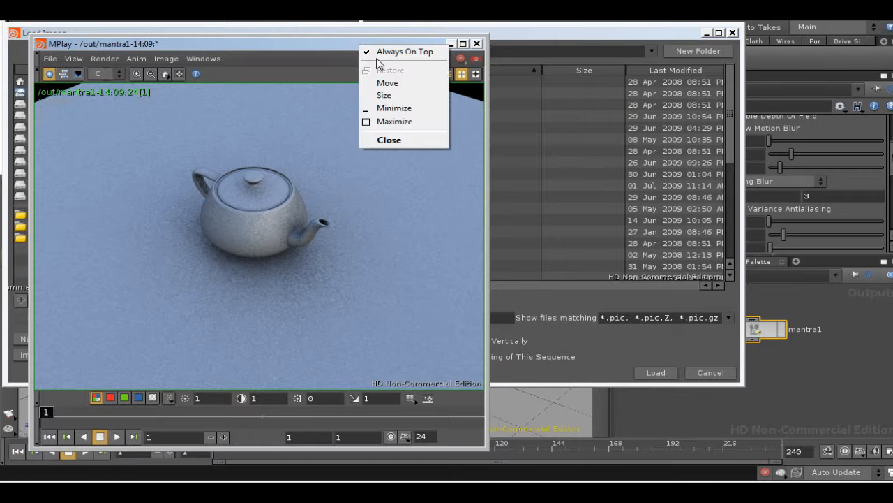
{"action": "left_click", "coordinate": [376, 54]}
{"action": "left_click", "coordinate": [369, 31]}
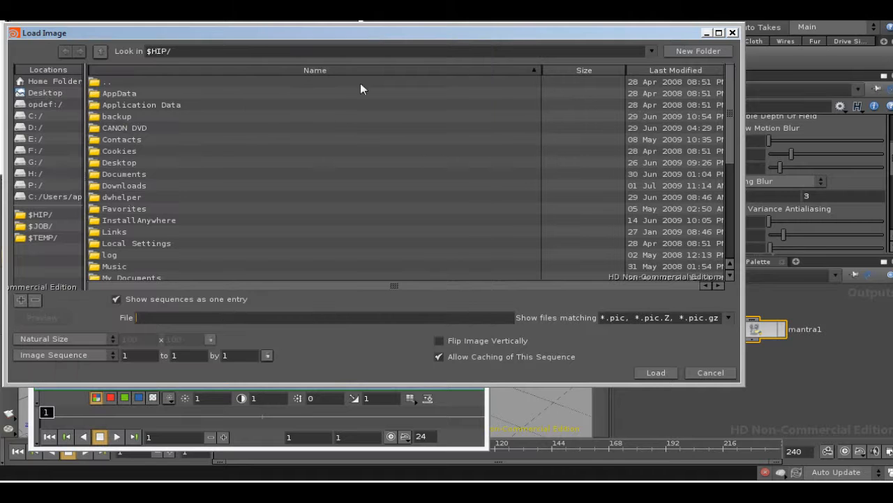
Load DOSCH_SKIESV2_01SN_lowres.rat from $HFS/Houdini/pic/ as a separate image in MPlay, inspect it, and close its window
{"action": "left_click_drag", "start_coordinate": [177, 53], "coordinate": [79, 57]}
{"action": "type", "text": "$HFS/Houdini/pic/"}
{"action": "key", "text": "Return"}
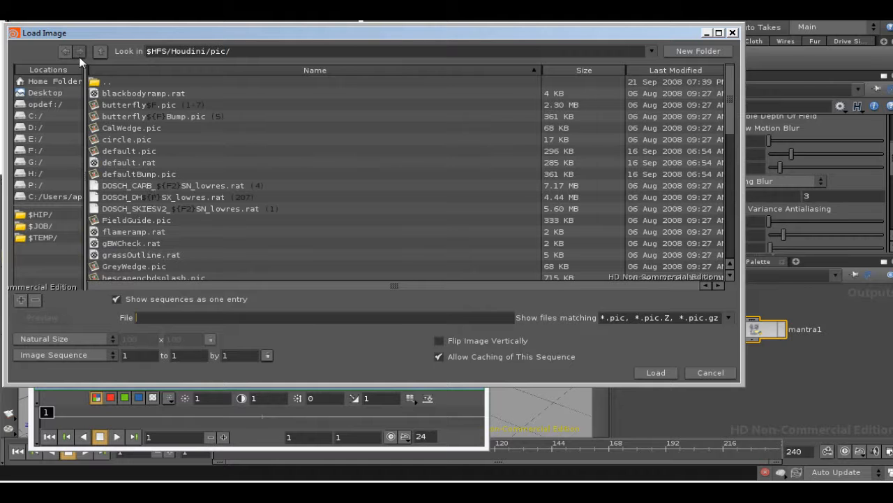
{"action": "left_click", "coordinate": [116, 299]}
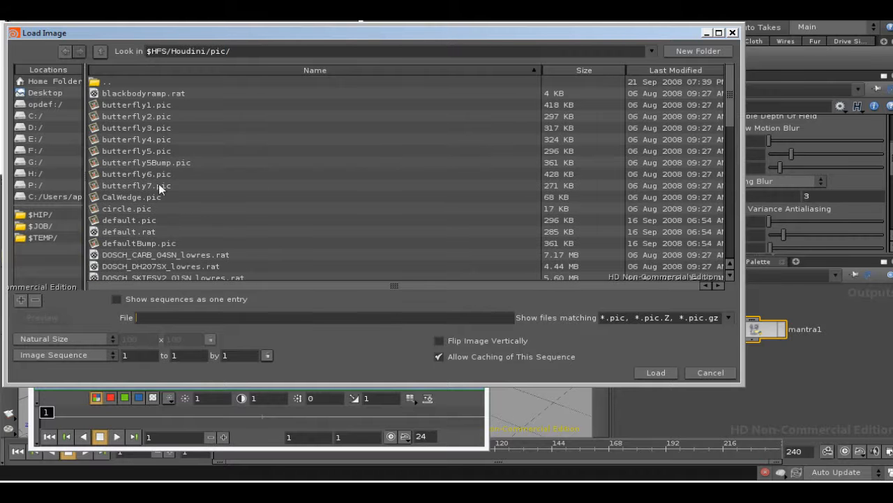
{"action": "left_click", "coordinate": [247, 278]}
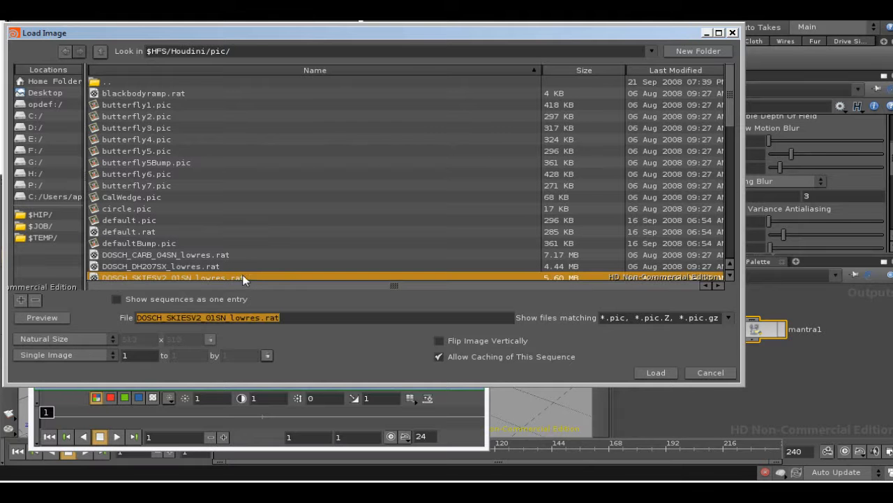
{"action": "left_click", "coordinate": [647, 370]}
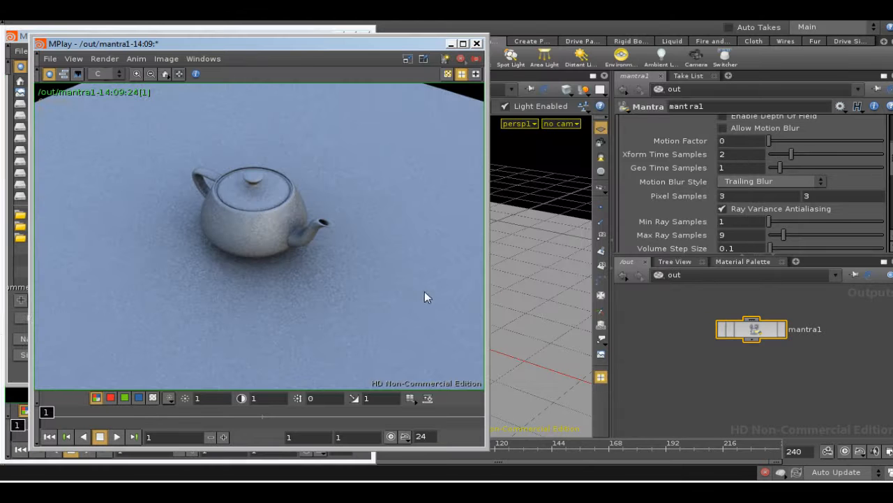
{"action": "left_click", "coordinate": [116, 32]}
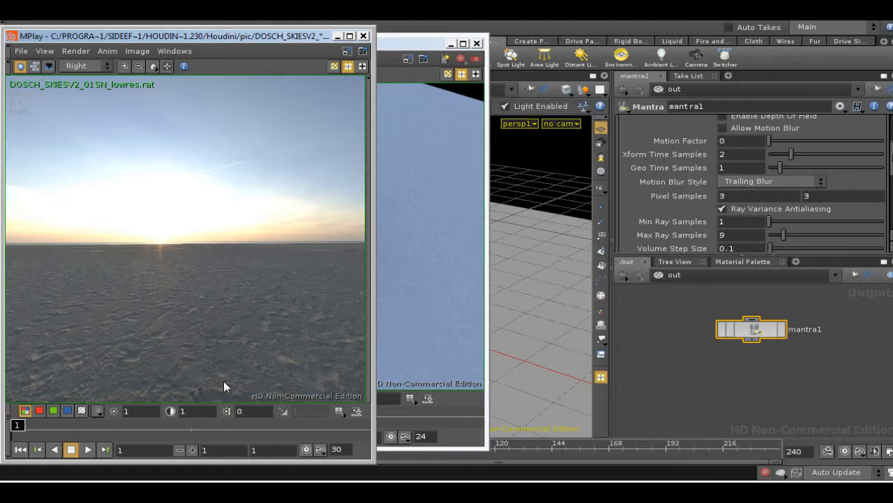
{"action": "left_click", "coordinate": [364, 35]}
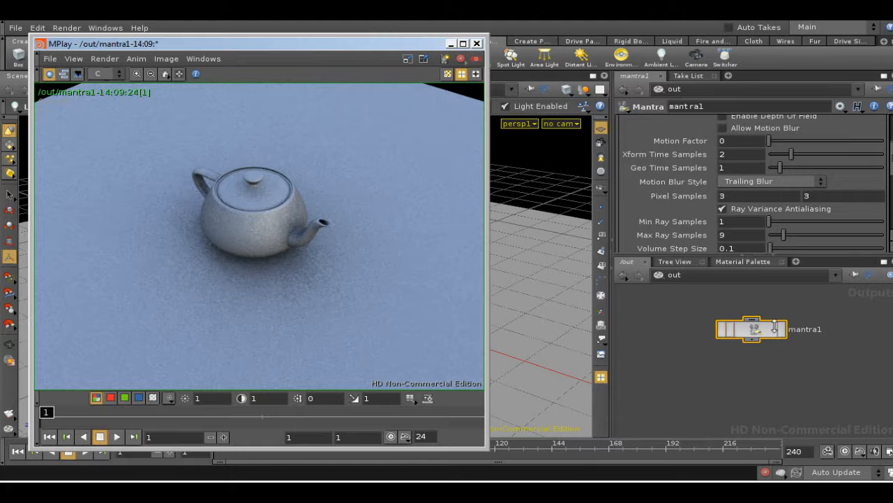
Return to the obj network and delete the environment light
{"action": "left_click", "coordinate": [731, 278]}
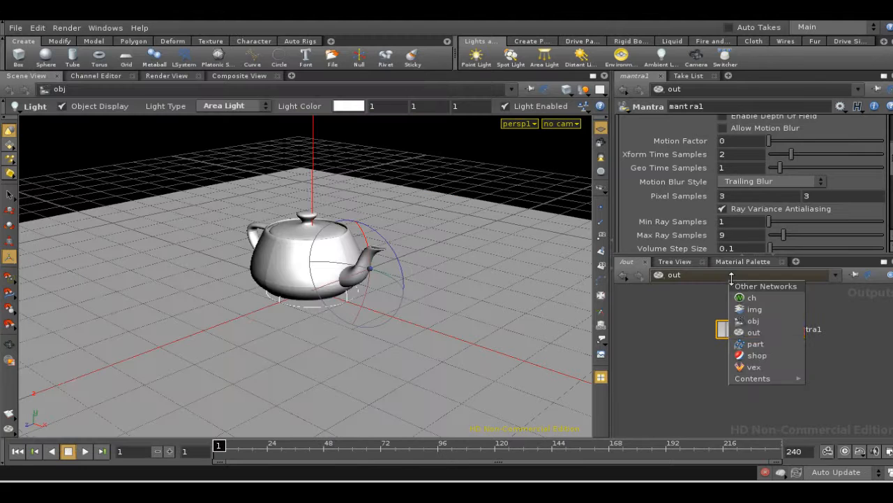
{"action": "left_click", "coordinate": [751, 320]}
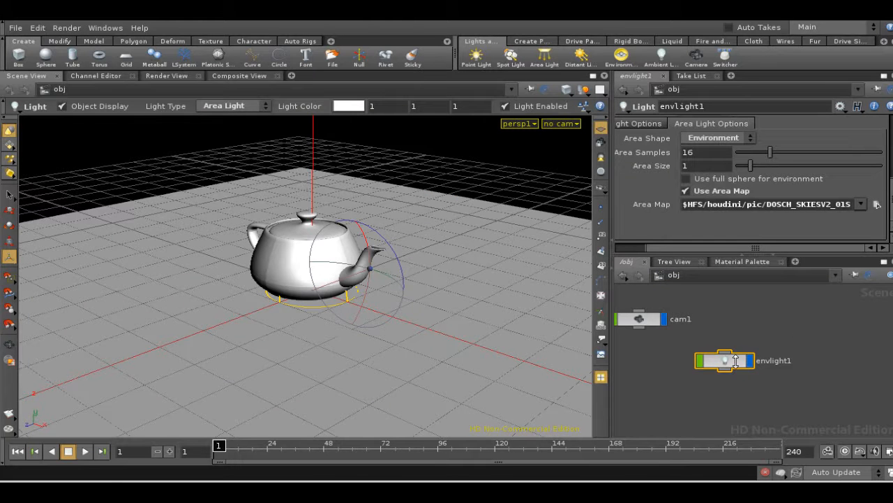
{"action": "key", "text": "Delete"}
{"action": "key", "text": "h"}
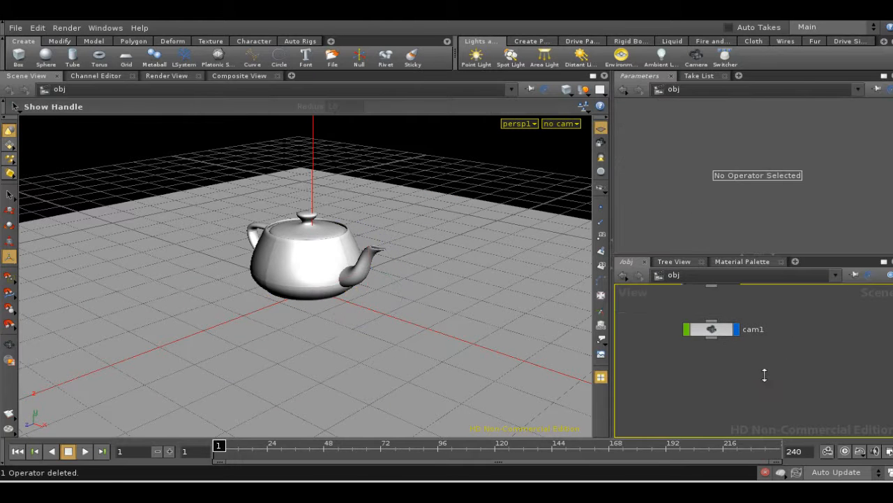
Go to the shop network and add a VEX Global Illumination shader from the Mantra Light category
{"action": "left_click", "coordinate": [709, 277]}
{"action": "left_click", "coordinate": [729, 353]}
{"action": "key", "text": "Tab"}
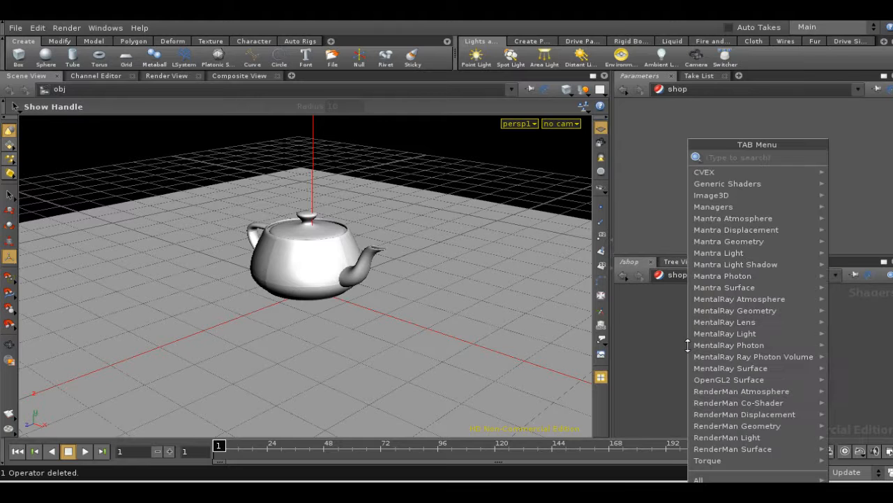
{"action": "mouse_move", "coordinate": [712, 253]}
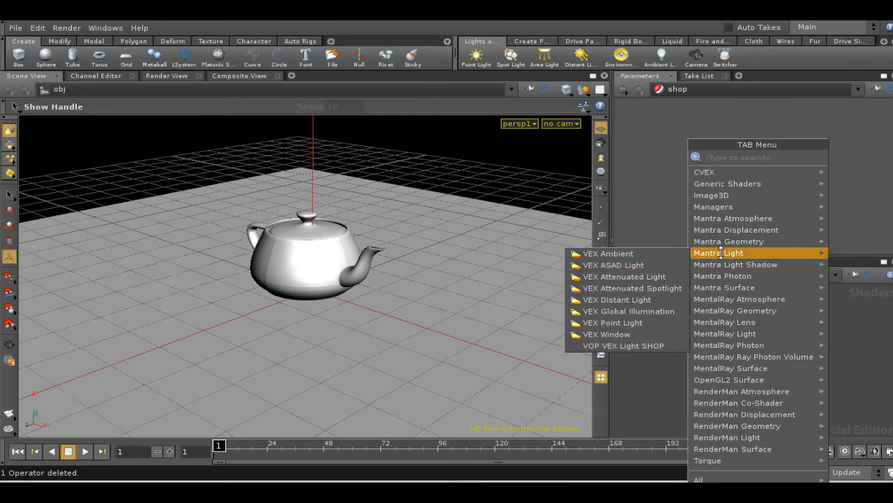
{"action": "left_click", "coordinate": [628, 311]}
{"action": "left_click", "coordinate": [739, 342]}
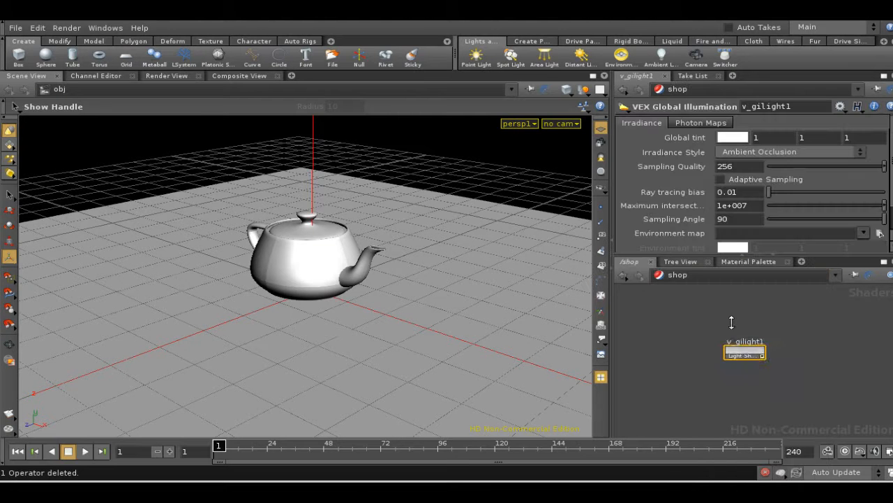
Return to the obj network and place a Light Template node below cam1
{"action": "left_click", "coordinate": [712, 274]}
{"action": "left_click", "coordinate": [734, 314]}
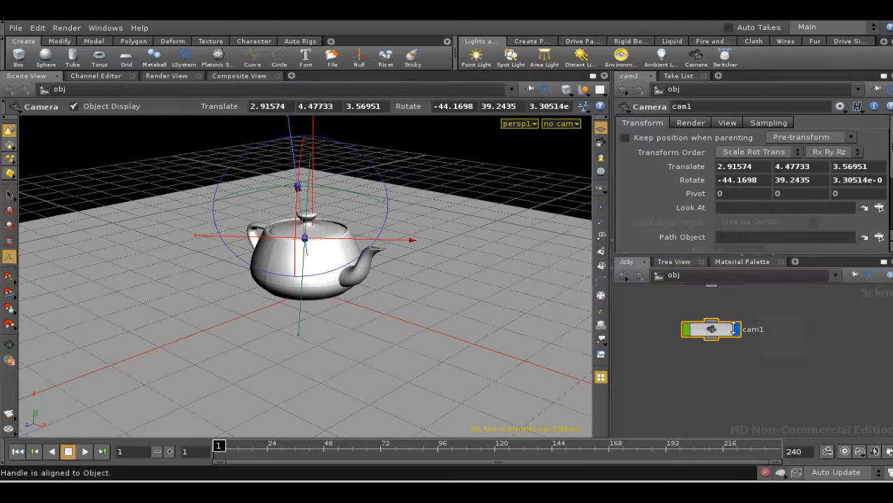
{"action": "key", "text": "Tab"}
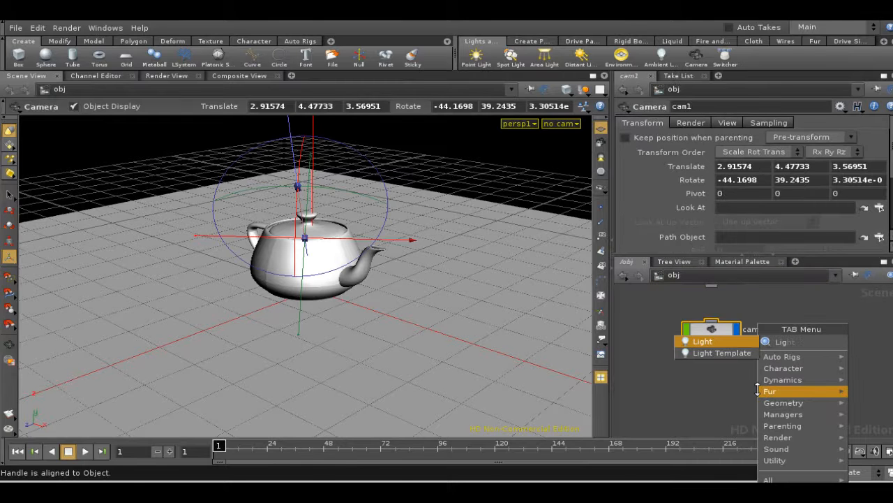
{"action": "type", "text": "Lig"}
{"action": "left_click", "coordinate": [722, 353]}
{"action": "left_click", "coordinate": [711, 368]}
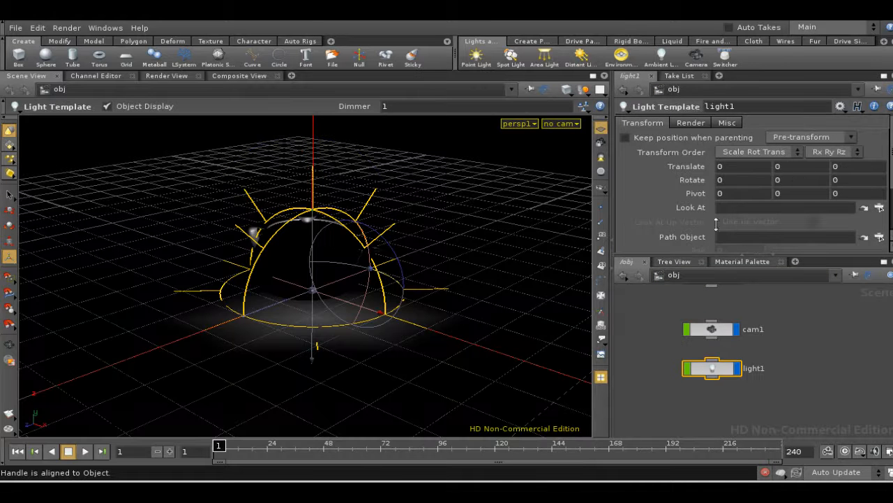
Assign /shop/v_gilight1 as the Light Shader in light1's render shader settings
{"action": "left_click", "coordinate": [691, 123]}
{"action": "left_click", "coordinate": [704, 164]}
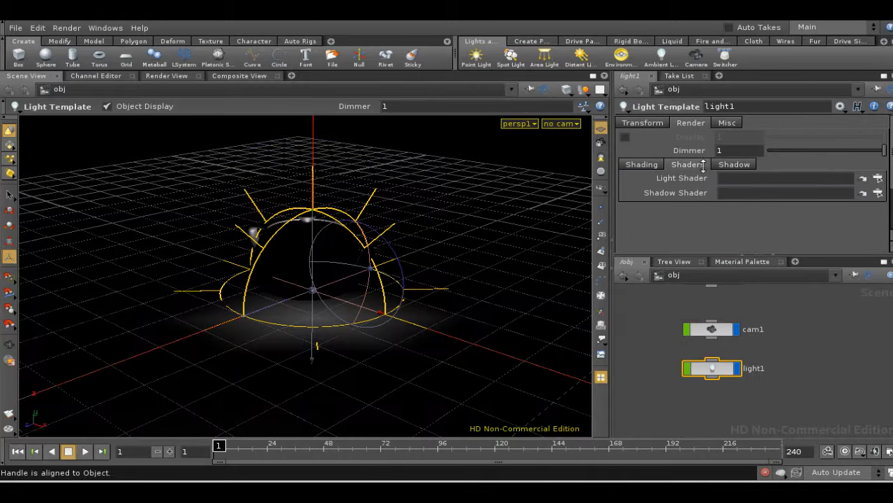
{"action": "left_click", "coordinate": [878, 179]}
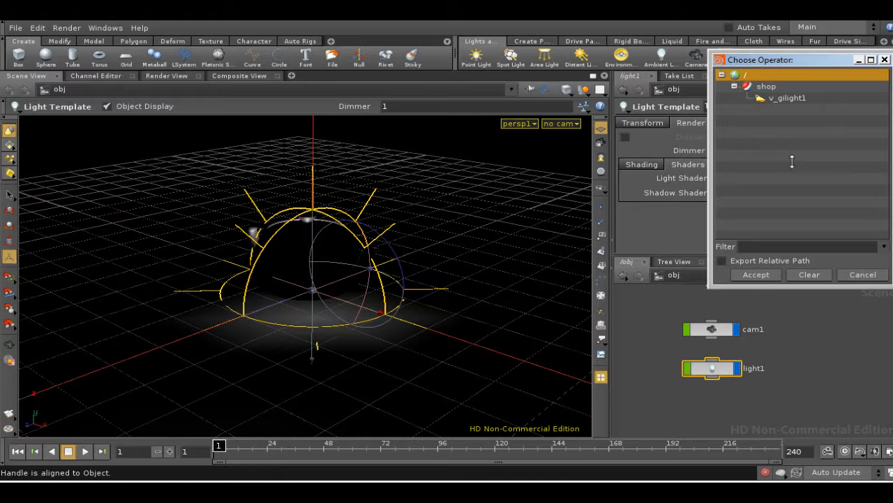
{"action": "left_click", "coordinate": [785, 98]}
{"action": "left_click", "coordinate": [757, 275]}
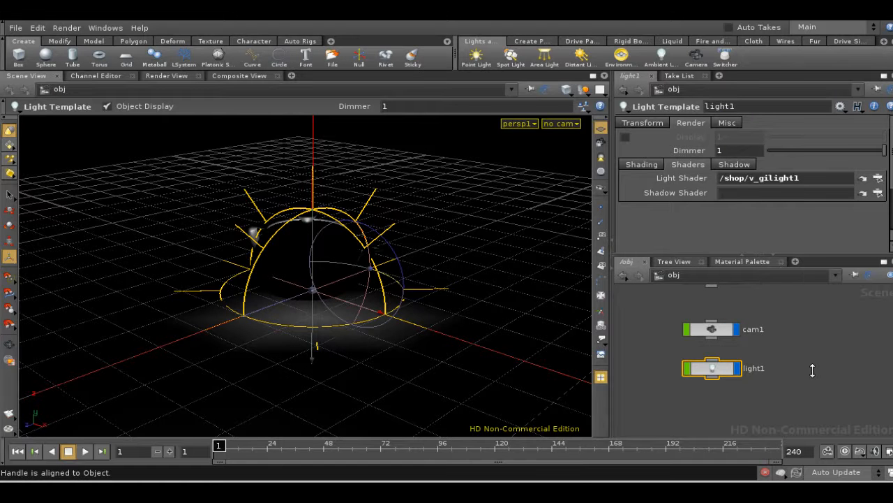
Open the assigned v_gilight1 shader and set Irradiance Style to Full Irradiance and Sampling Quality to 32, with Adaptive Sampling enabled
{"action": "left_click", "coordinate": [863, 178]}
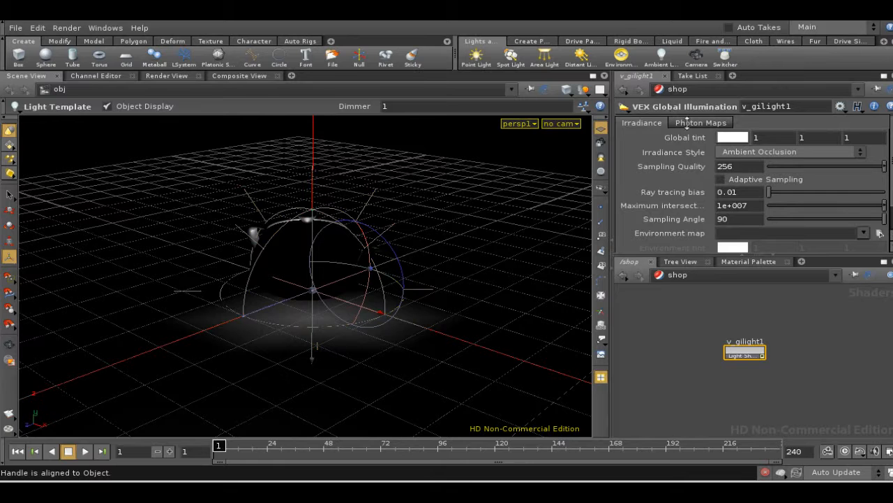
{"action": "left_click", "coordinate": [726, 152]}
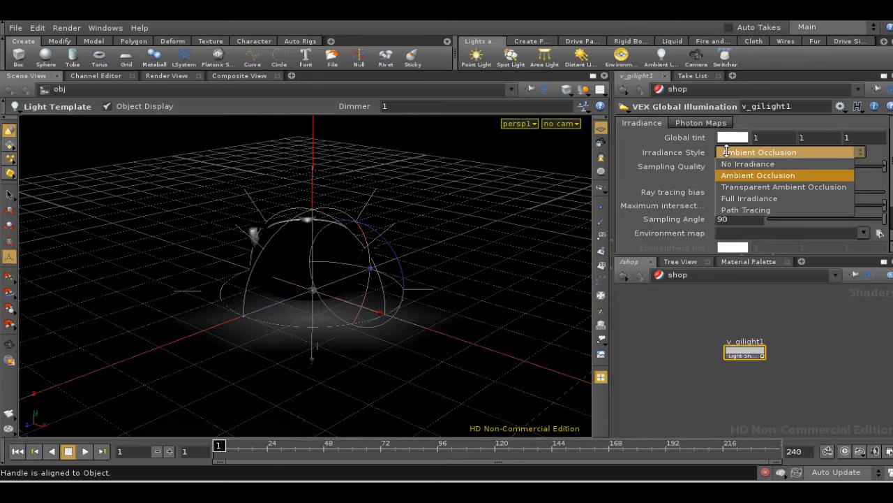
{"action": "left_click", "coordinate": [736, 199]}
{"action": "left_click_drag", "start_coordinate": [737, 165], "coordinate": [715, 168]}
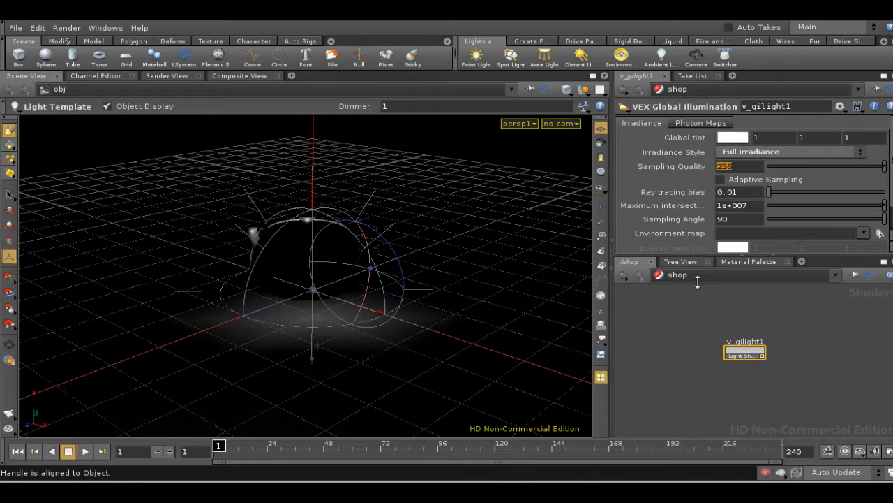
{"action": "type", "text": "32"}
{"action": "left_click", "coordinate": [721, 179]}
Load DOSCH_SKIESV2_01SN_lowres.rat from $HFS/houdini/pic/ as the global illumination shader's environment map
{"action": "scroll", "coordinate": [890, 180], "scroll_direction": "down", "scroll_amount": 2}
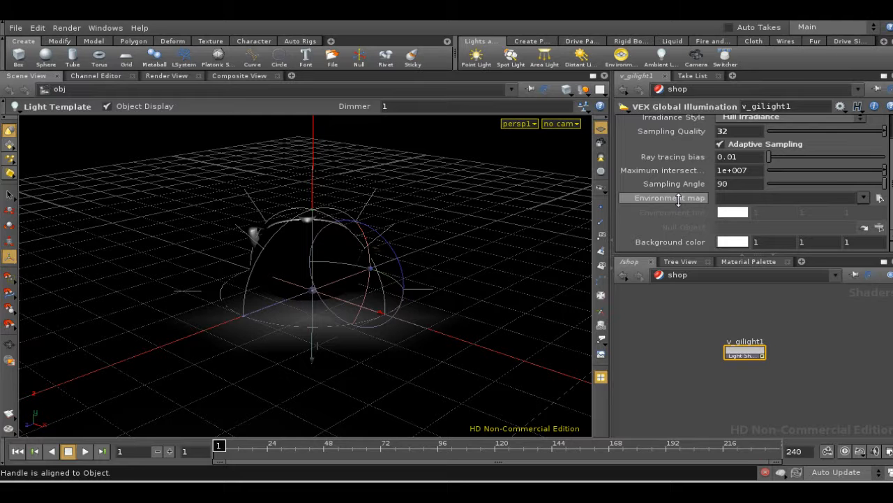
{"action": "left_click", "coordinate": [879, 197]}
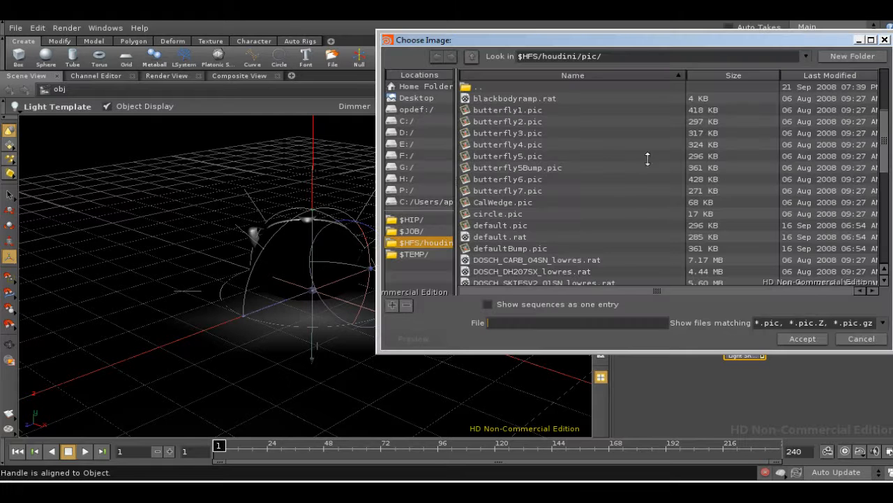
{"action": "left_click", "coordinate": [558, 282]}
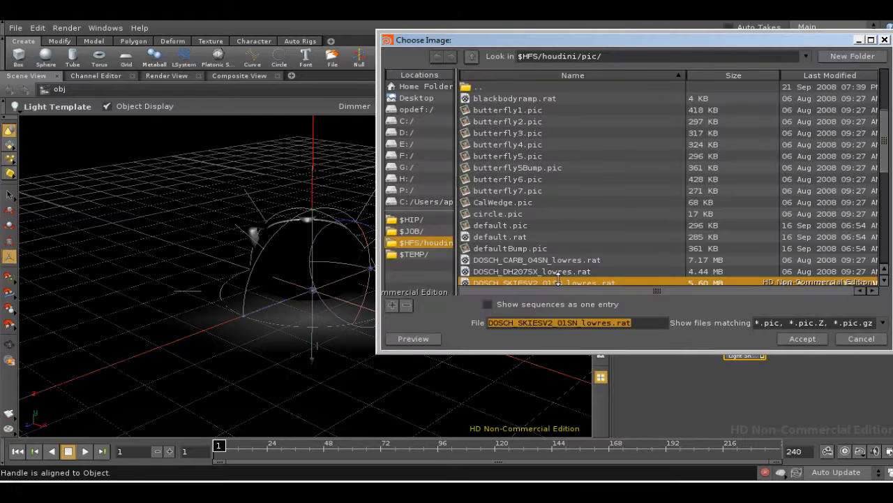
{"action": "left_click", "coordinate": [802, 338]}
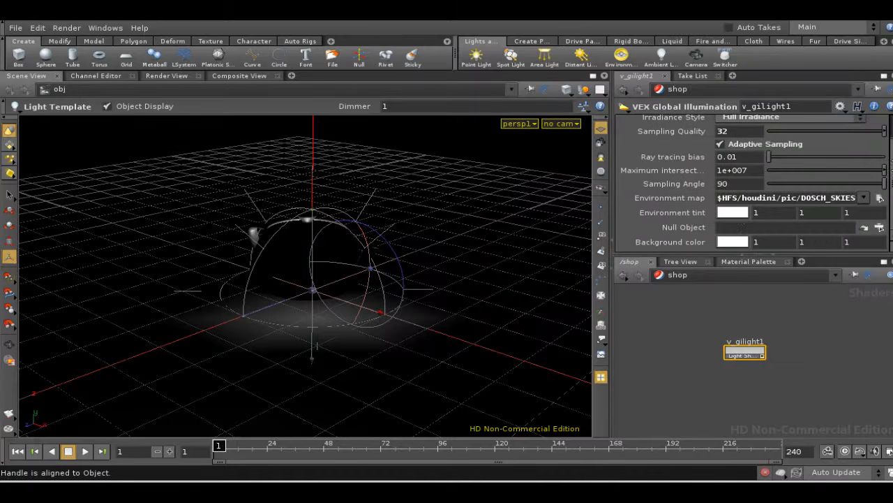
Go to the out network and render mantra1 with its existing node range and output settings
{"action": "left_click", "coordinate": [751, 277]}
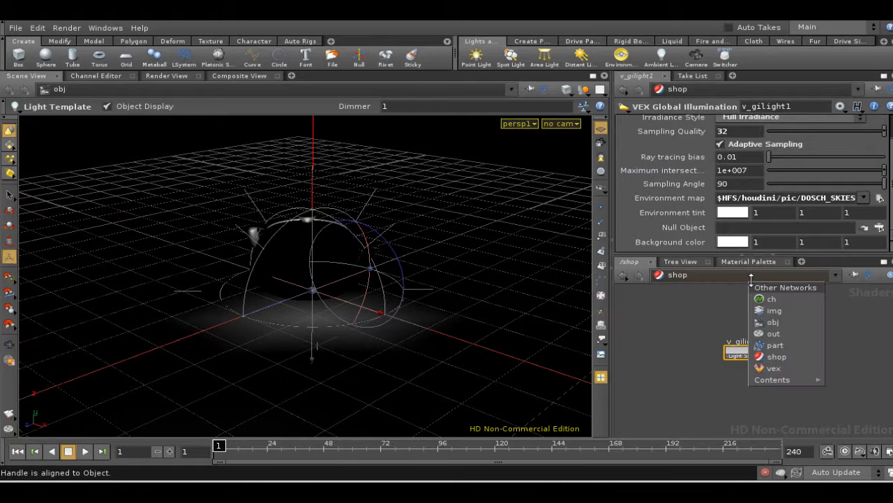
{"action": "left_click", "coordinate": [769, 334]}
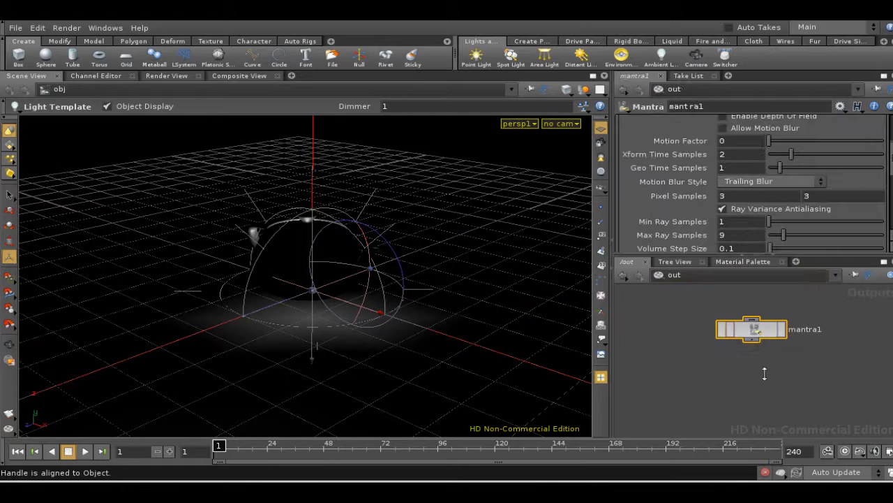
{"action": "left_click", "coordinate": [781, 335]}
{"action": "left_click", "coordinate": [701, 468]}
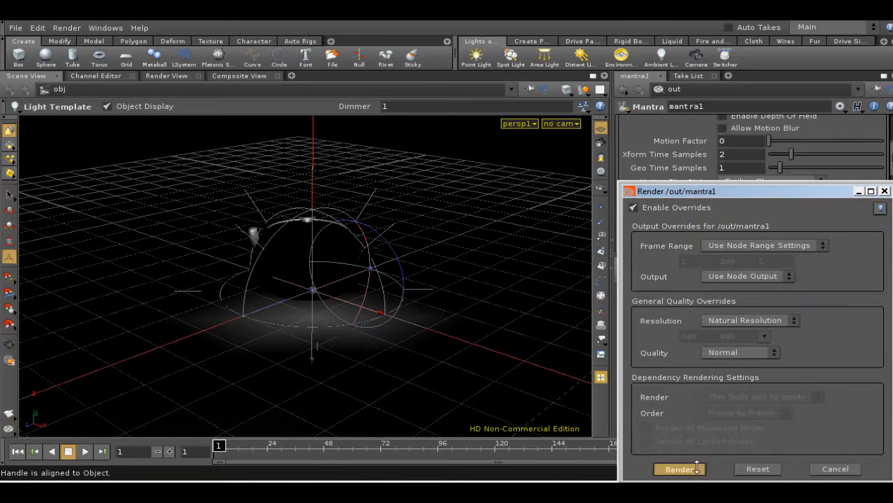
{"action": "right_click", "coordinate": [809, 480]}
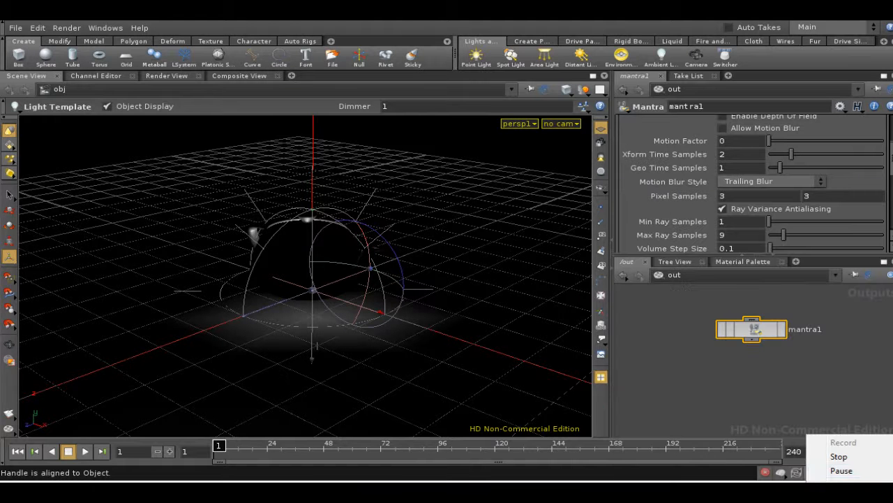
{"action": "left_click", "coordinate": [812, 472]}
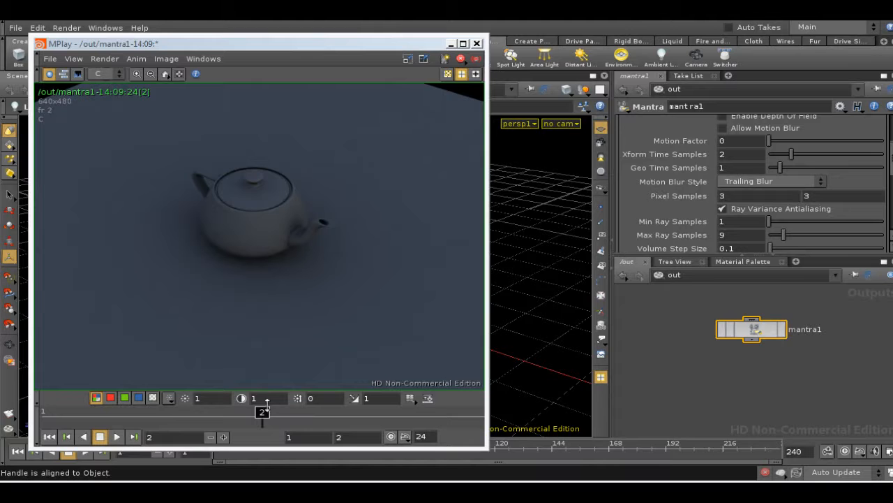
Compare render frames 1 and 2 in MPlay and look over the mantra1 node's properties
{"action": "left_click_drag", "start_coordinate": [263, 413], "coordinate": [36, 406]}
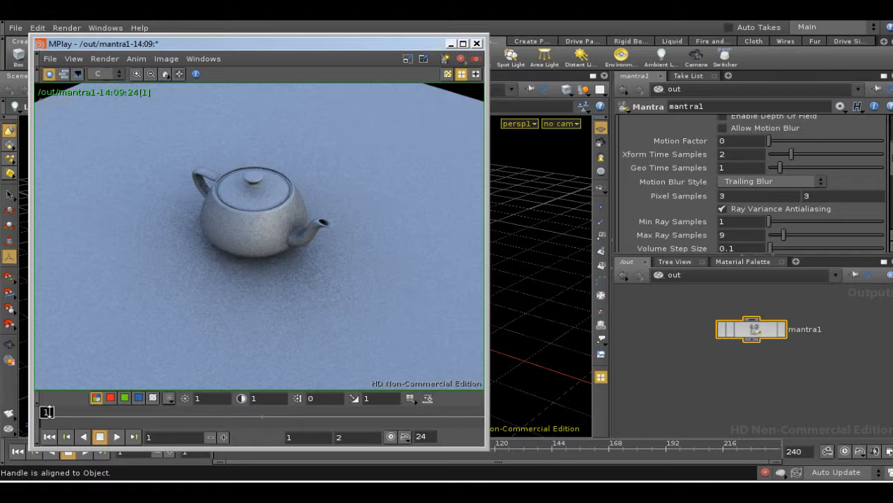
{"action": "left_click_drag", "start_coordinate": [50, 412], "coordinate": [275, 421]}
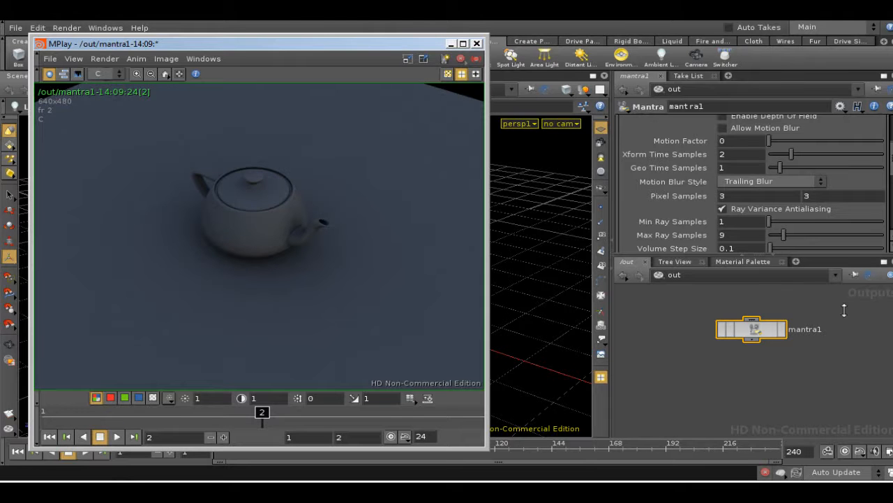
{"action": "left_click", "coordinate": [751, 315]}
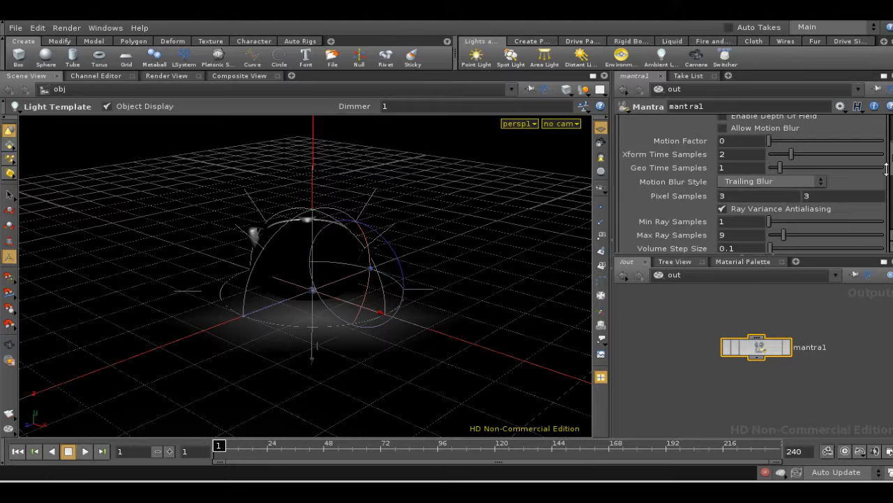
{"action": "scroll", "coordinate": [891, 167], "scroll_direction": "up", "scroll_amount": 4}
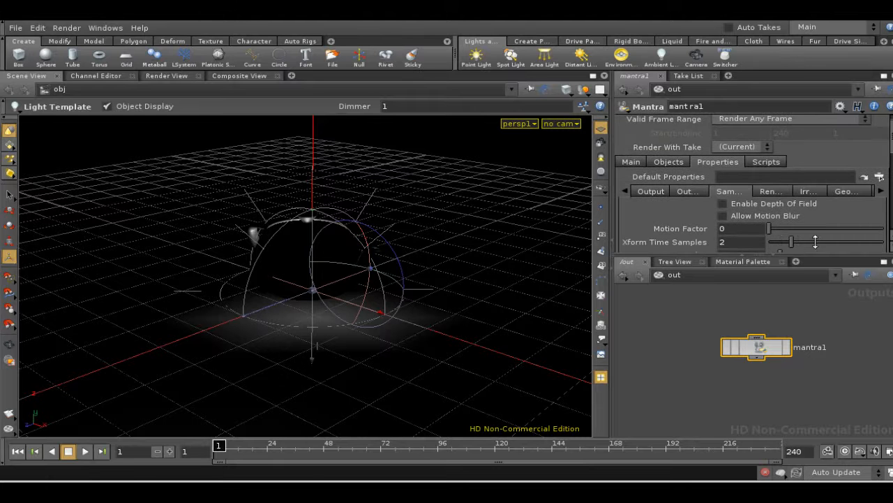
Return to the shop network and raise v_gilight1's Global tint to 2 in all three channels
{"action": "left_click", "coordinate": [751, 272]}
{"action": "left_click", "coordinate": [757, 345]}
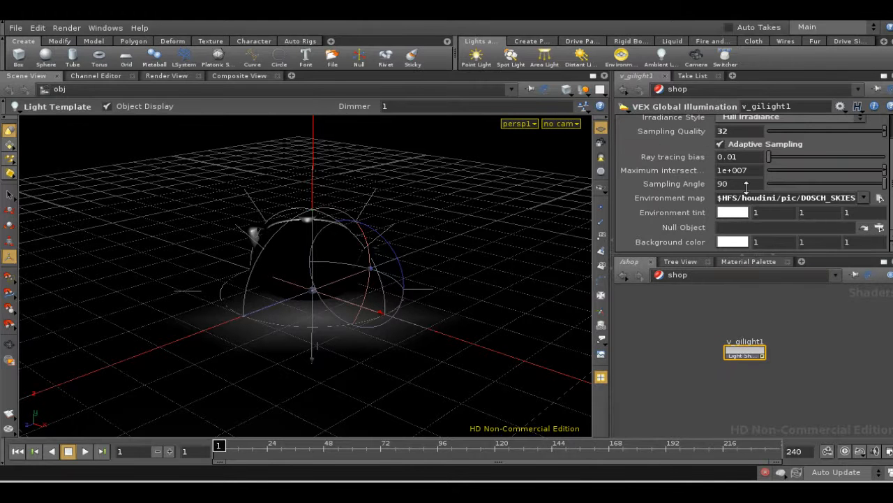
{"action": "scroll", "coordinate": [890, 170], "scroll_direction": "up", "scroll_amount": 2}
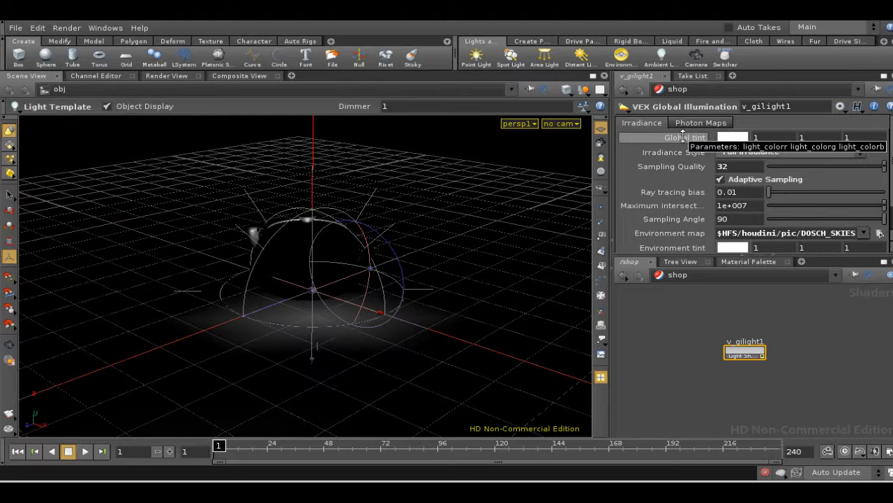
{"action": "middle_click_drag", "start_coordinate": [683, 135], "coordinate": [702, 106]}
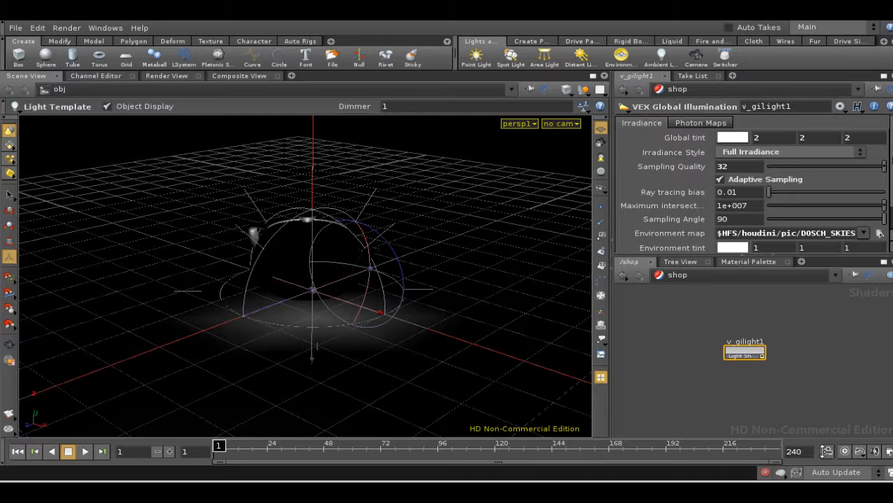
Render mantra1 again from the out network and inspect the new frame 3 in MPlay
{"action": "left_click", "coordinate": [702, 275]}
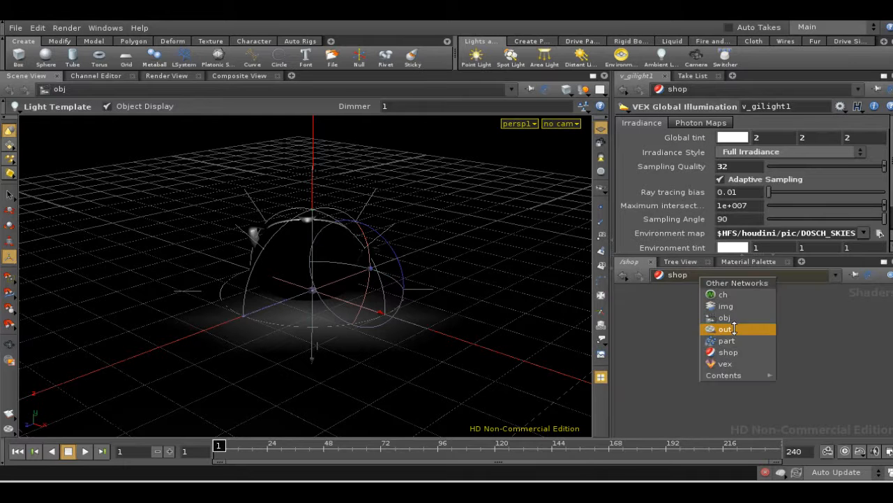
{"action": "left_click", "coordinate": [726, 329]}
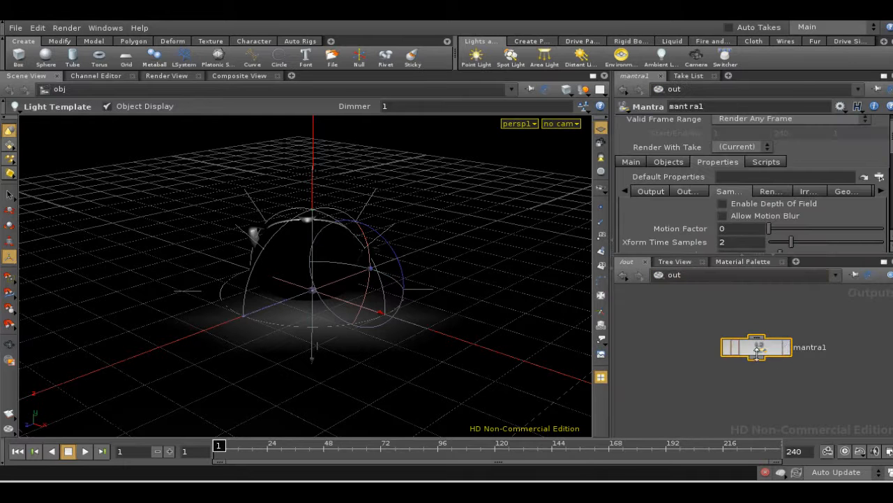
{"action": "left_click", "coordinate": [786, 343]}
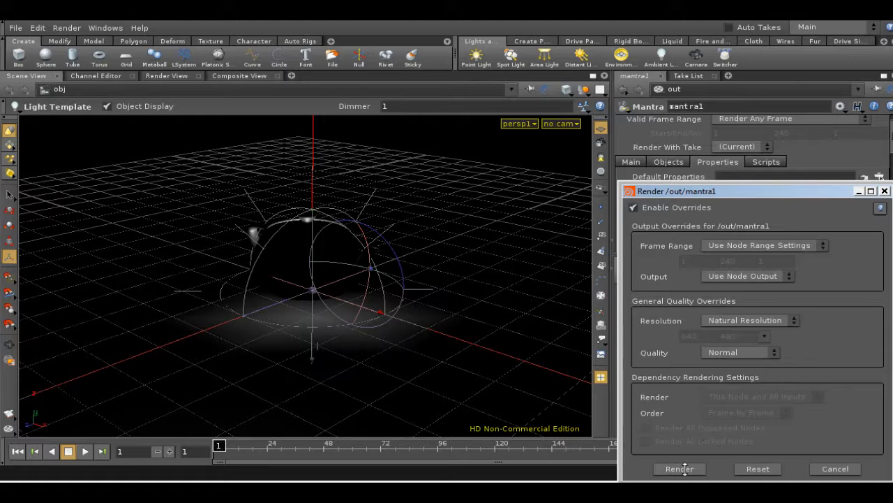
{"action": "left_click", "coordinate": [683, 468]}
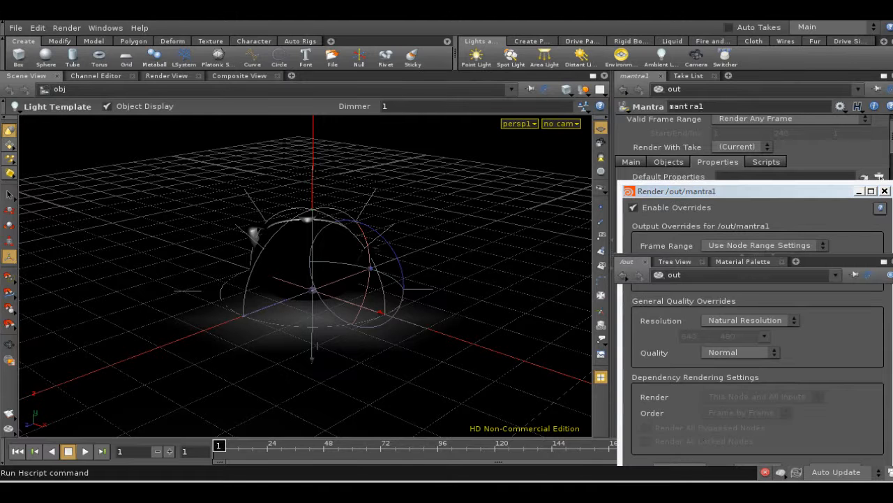
{"action": "left_click", "coordinate": [814, 472]}
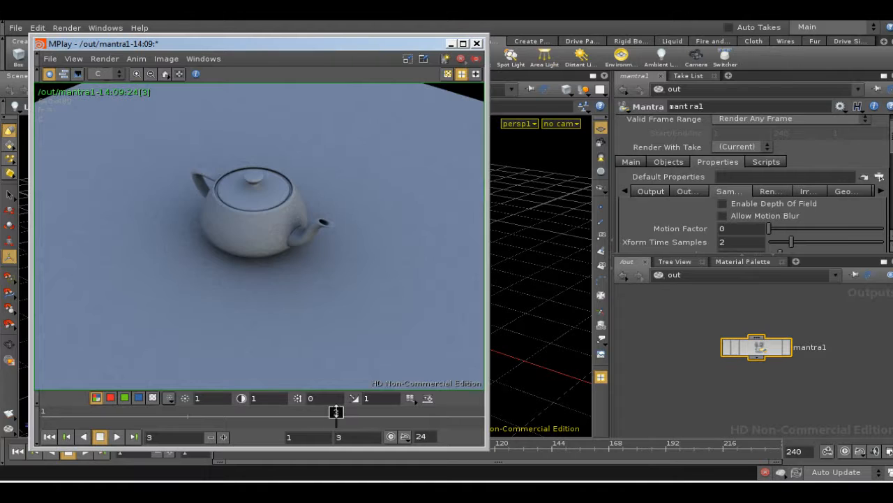
{"action": "mouse_move", "coordinate": [336, 412]}
{"action": "left_mouse_down"}
{"action": "mouse_move", "coordinate": [8, 407]}
{"action": "mouse_move", "coordinate": [380, 405]}
{"action": "left_mouse_up"}
Go to the shop network and set v_gilight1's Sampling Quality to 256
{"action": "left_click", "coordinate": [733, 275]}
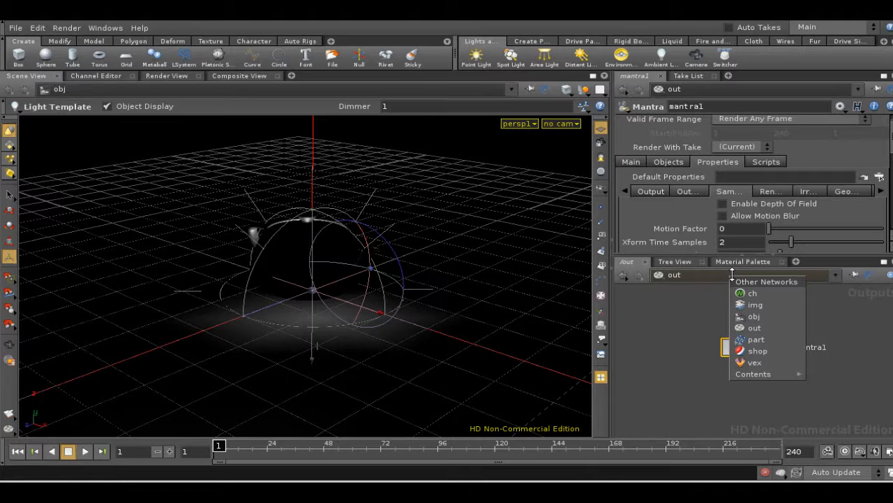
{"action": "left_click", "coordinate": [757, 351]}
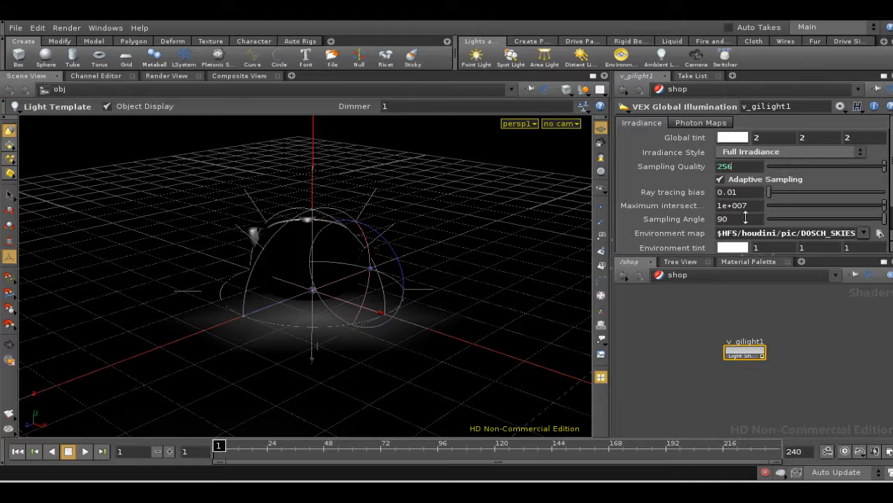
Return to the out network and enable mantra1's irradiance cache with Irradiance Error 0.01 and Max Spacing 5 pixels
{"action": "left_click", "coordinate": [734, 275]}
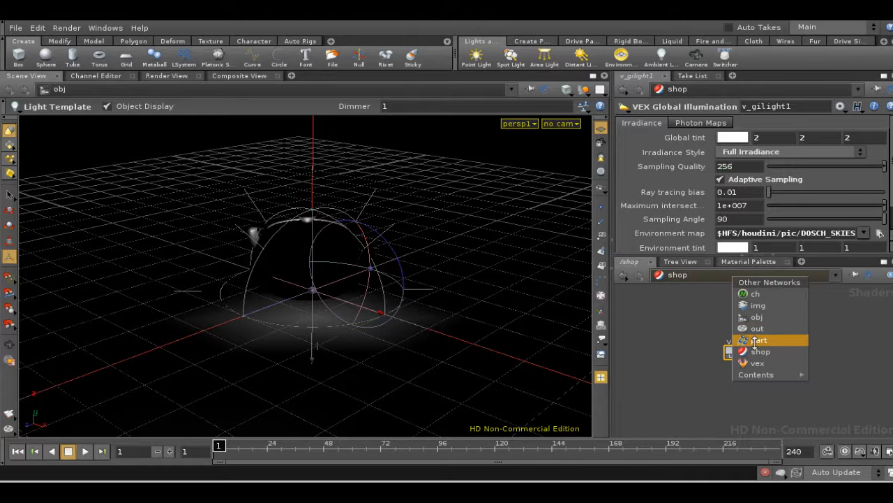
{"action": "left_click", "coordinate": [756, 328]}
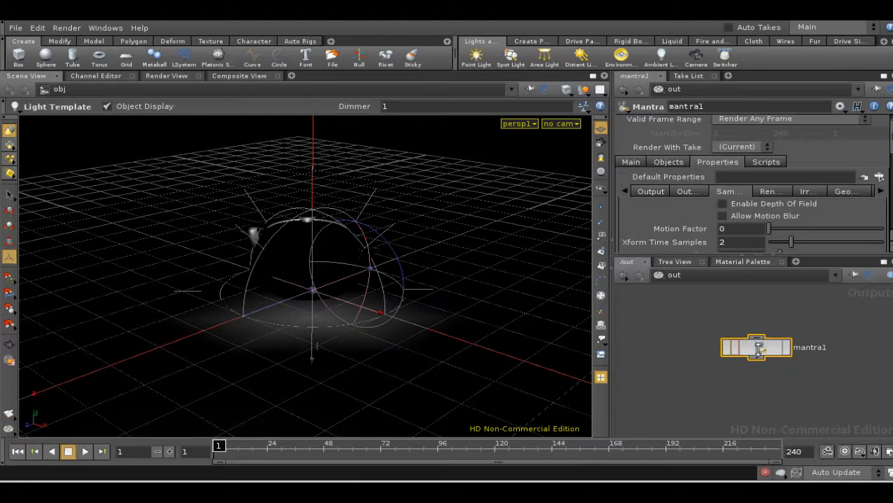
{"action": "left_click", "coordinate": [804, 190]}
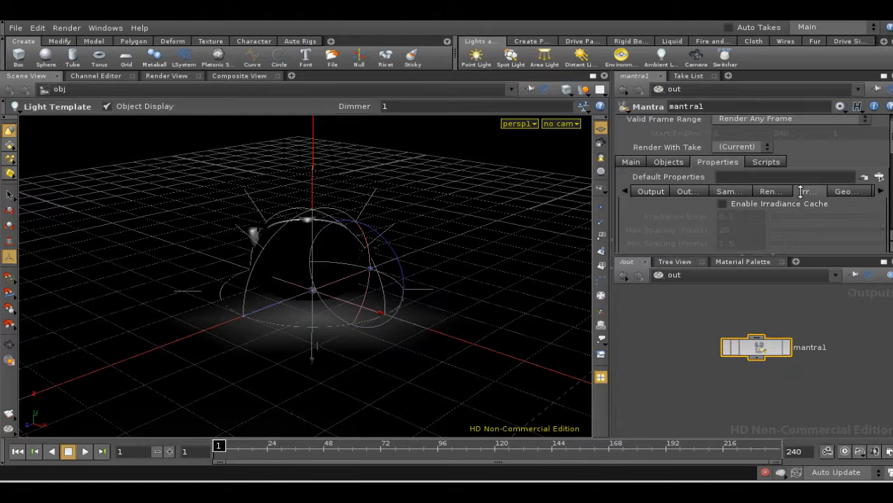
{"action": "left_click", "coordinate": [722, 203]}
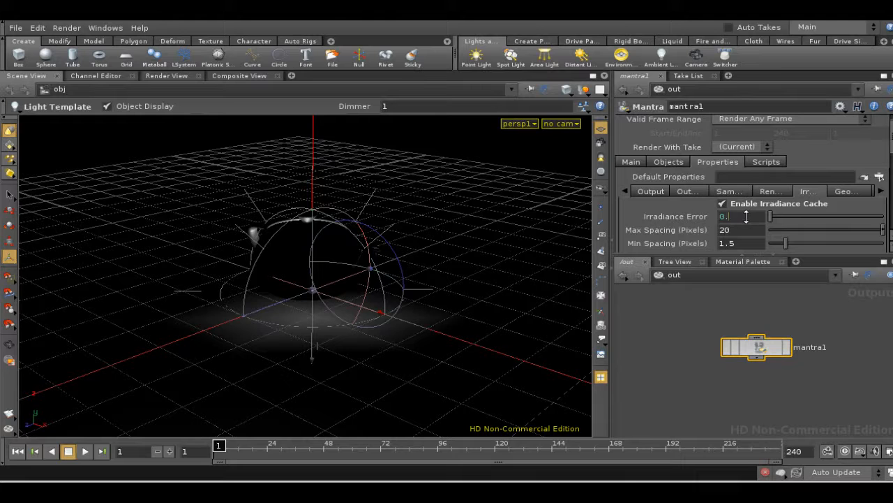
{"action": "key", "text": "Tab"}
{"action": "type", "text": "5"}
{"action": "key", "text": "Return"}
Render mantra1 with the irradiance cache, using the node's range, natural resolution and normal quality
{"action": "left_click", "coordinate": [790, 345]}
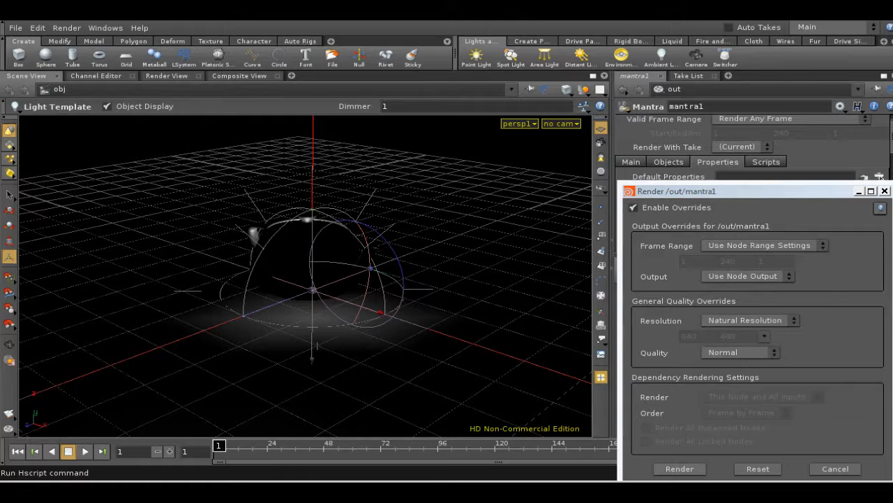
{"action": "left_click", "coordinate": [679, 468]}
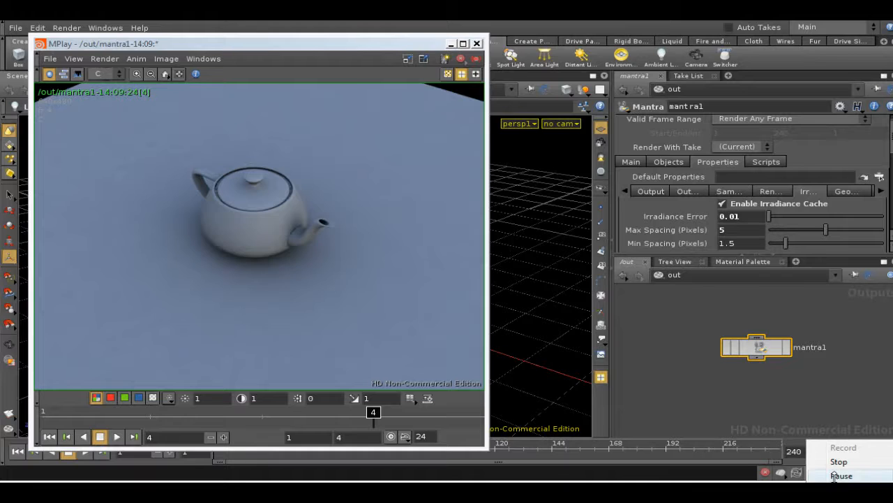
{"action": "left_click", "coordinate": [840, 475]}
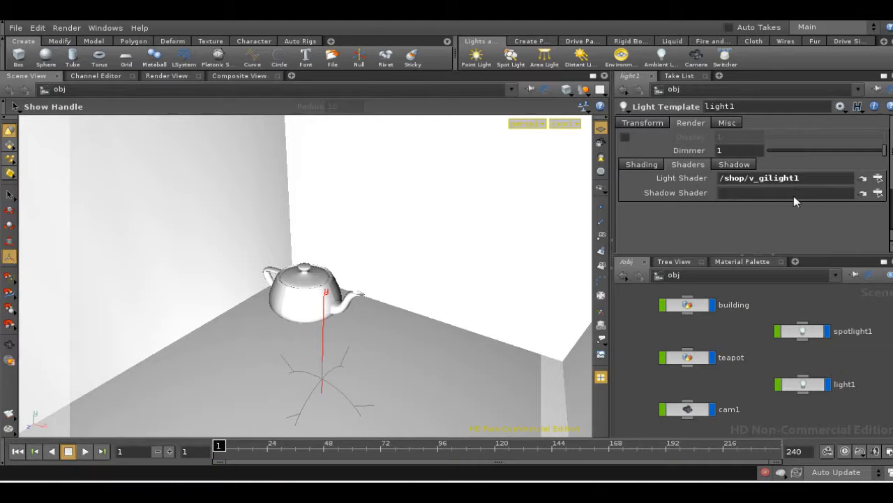
Follow light1's light shader reference to v_gilight1 and review its photon map and irradiance settings
{"action": "left_click", "coordinate": [863, 178]}
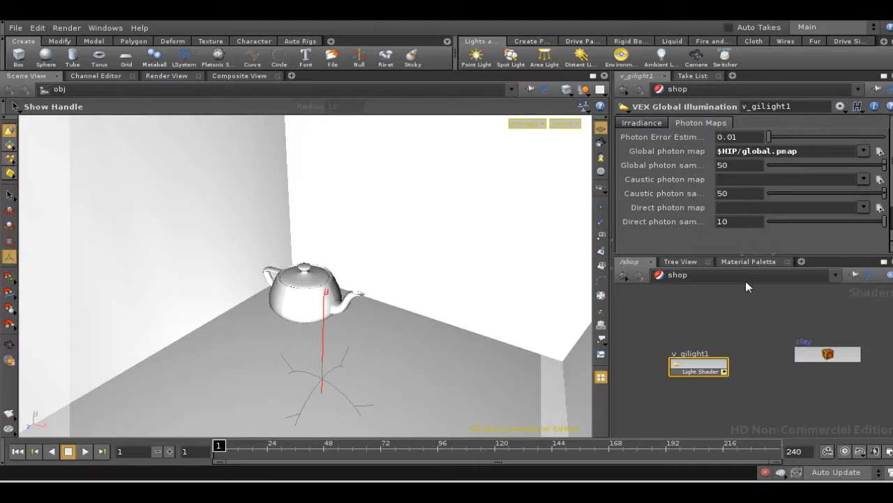
{"action": "left_click", "coordinate": [651, 122]}
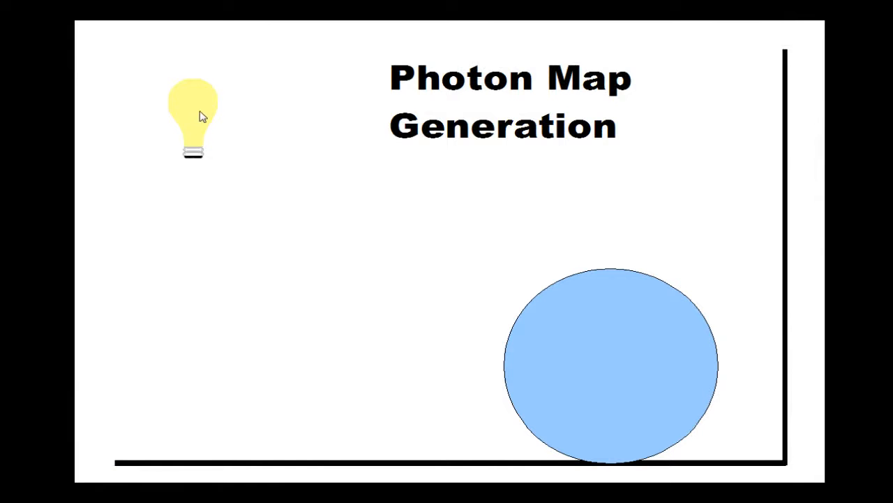
{"action": "left_click", "coordinate": [541, 236]}
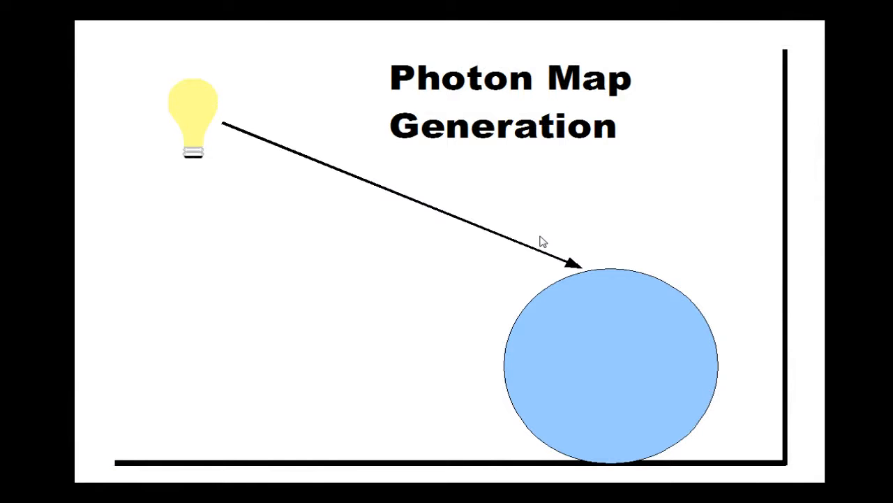
{"action": "left_click", "coordinate": [582, 275]}
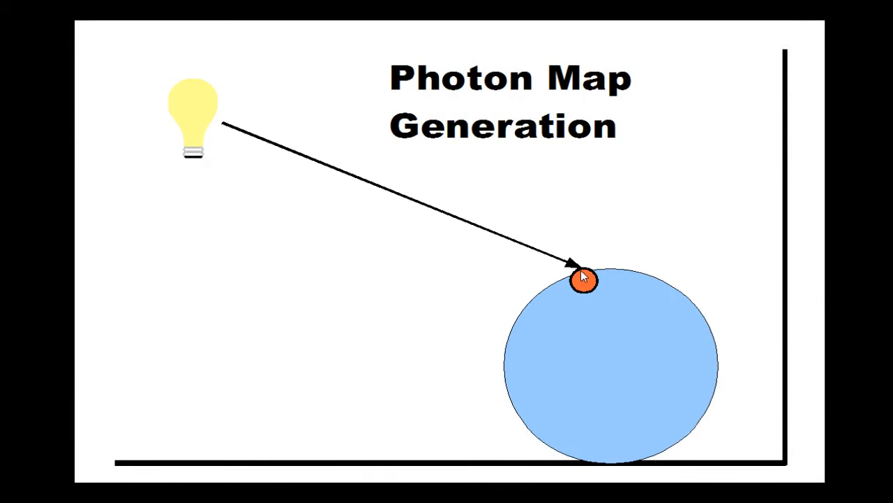